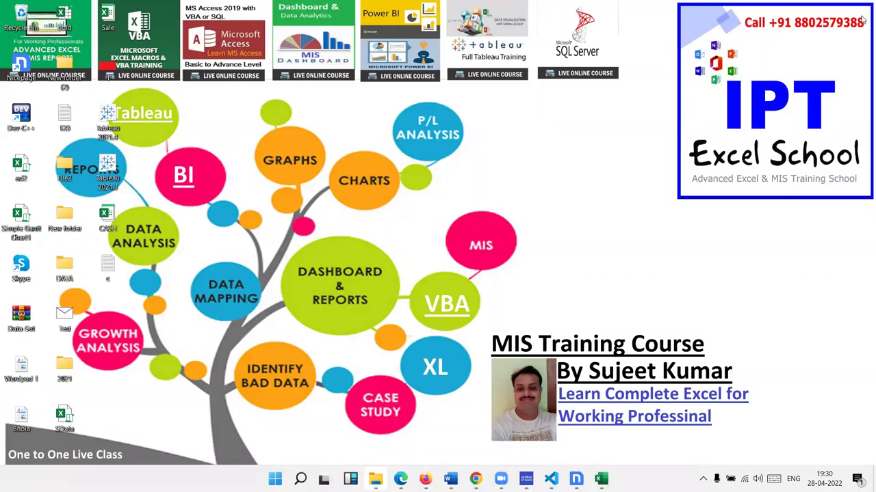
Bring the blank Book3 workbook to the front and select cell F4.
mouse_move(606, 473)
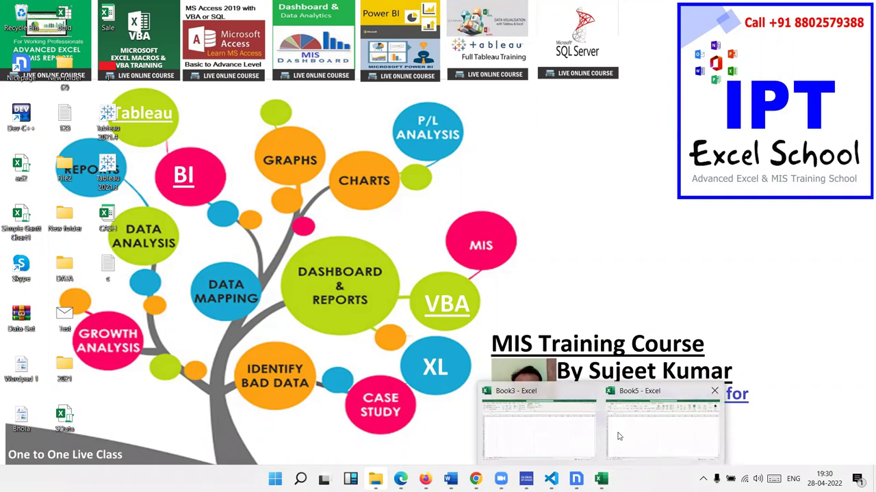
click(579, 436)
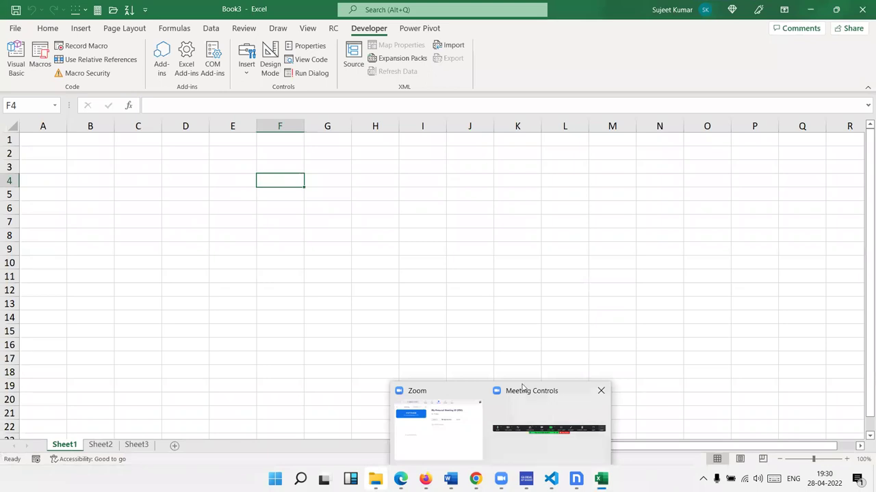
click(348, 158)
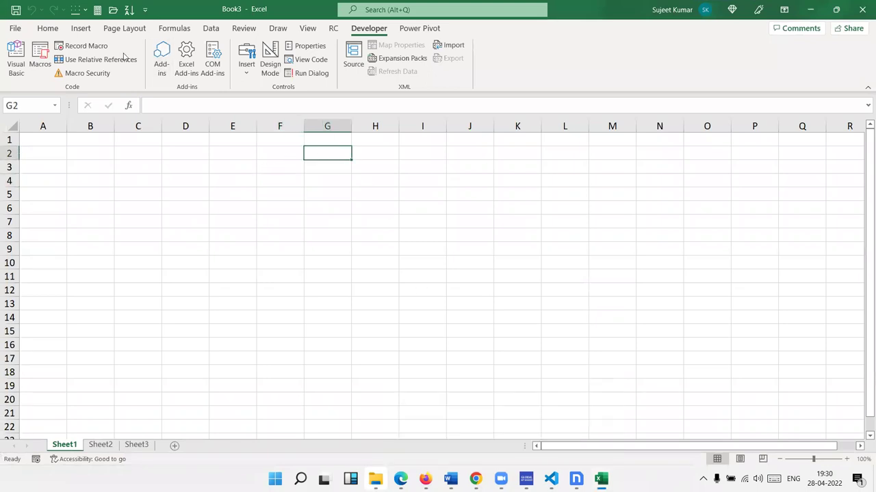
click(48, 28)
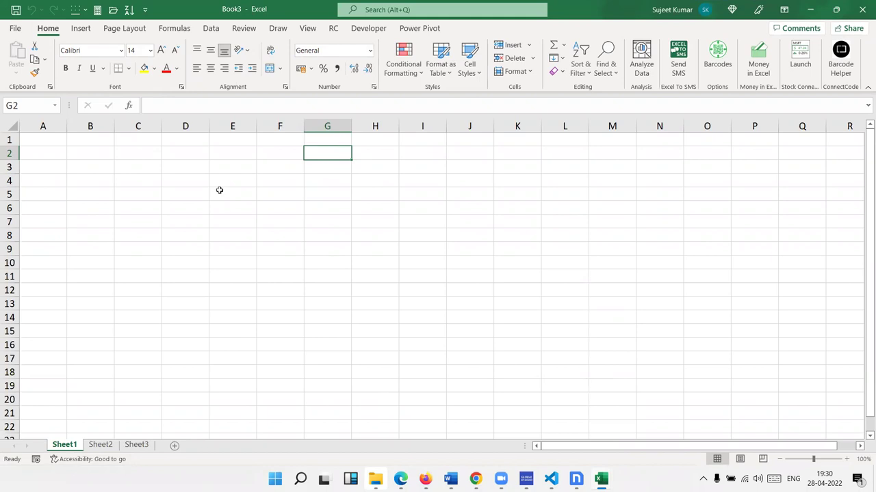
click(259, 182)
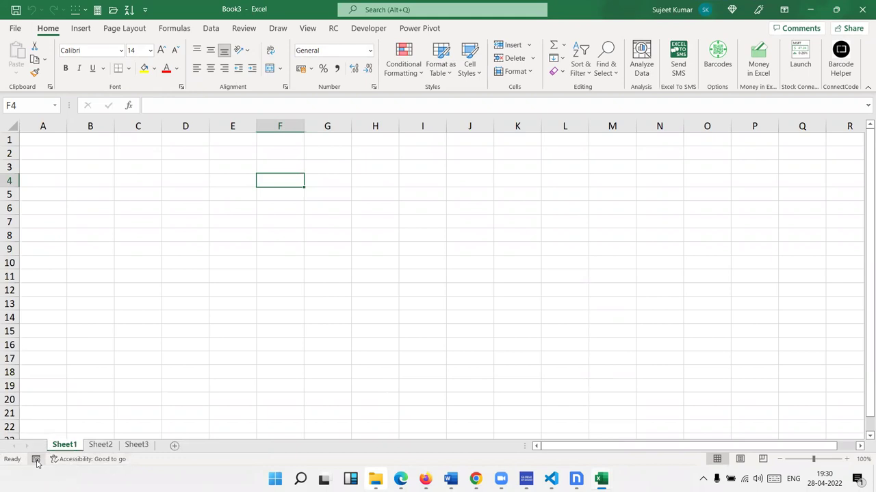
click(36, 460)
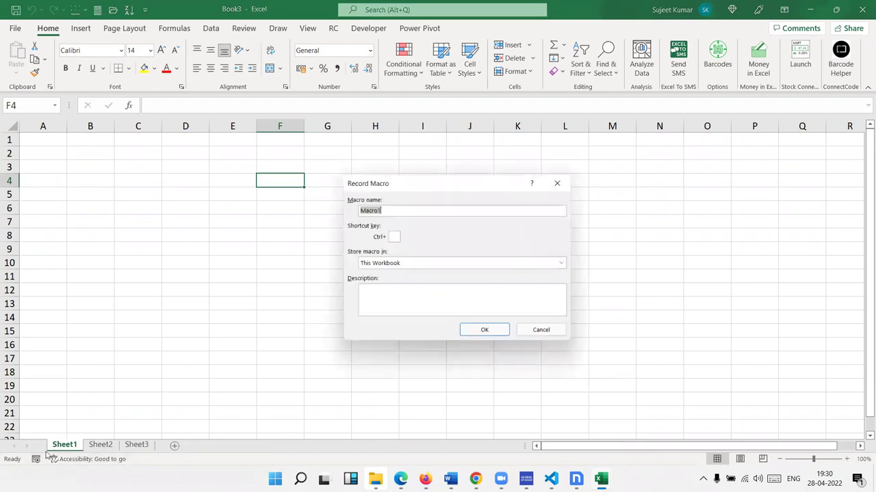
Record Macro1 that selects column F and fills it yellow.
click(499, 335)
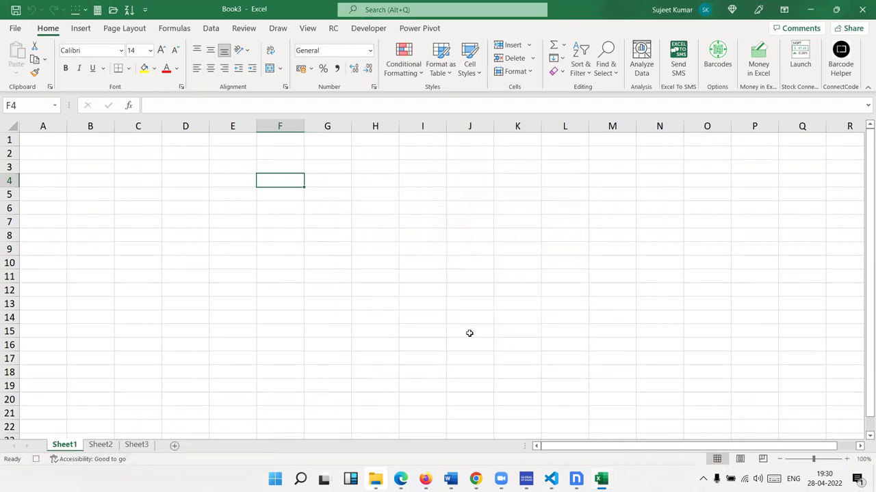
click(294, 126)
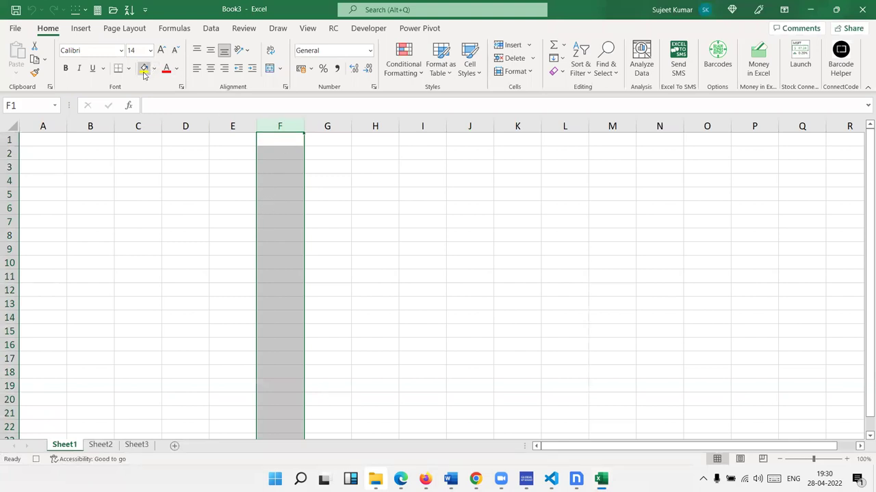
click(143, 69)
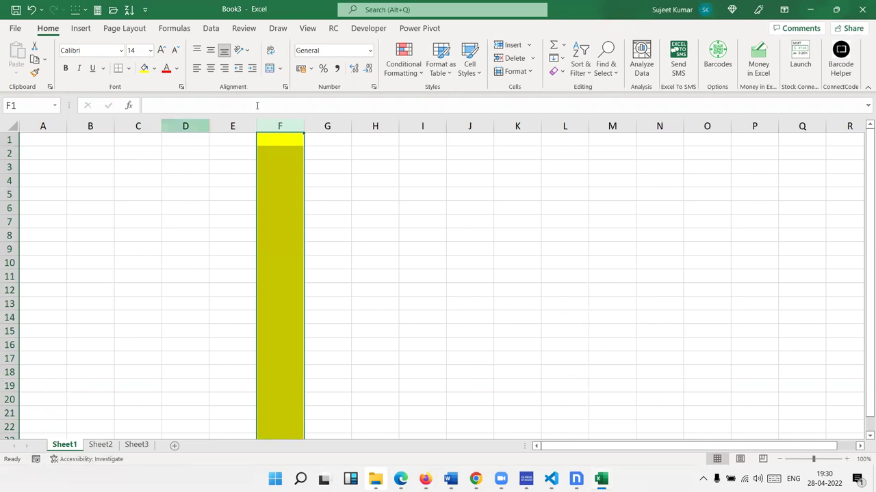
Open the Macro dialog listing the recorded Macro1.
click(212, 28)
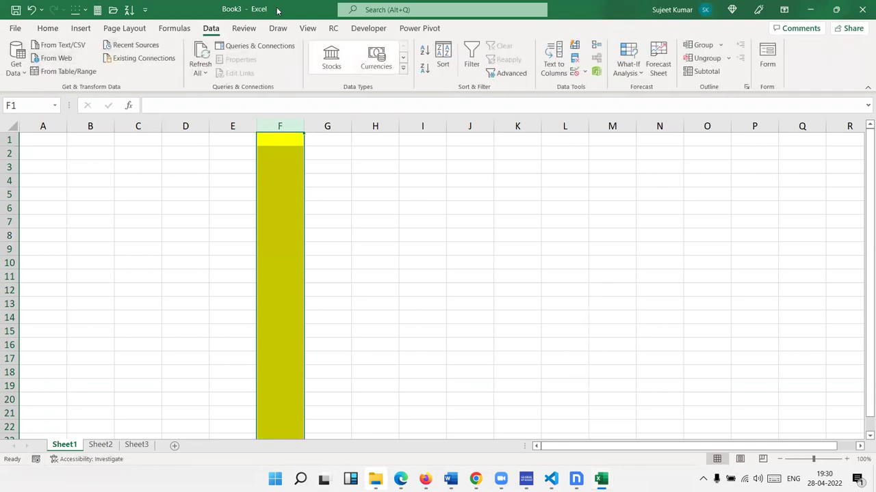
click(368, 30)
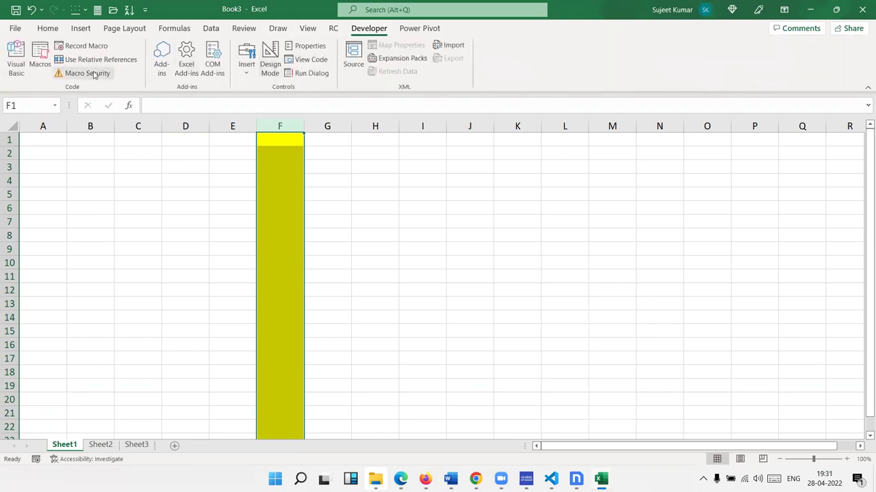
click(40, 60)
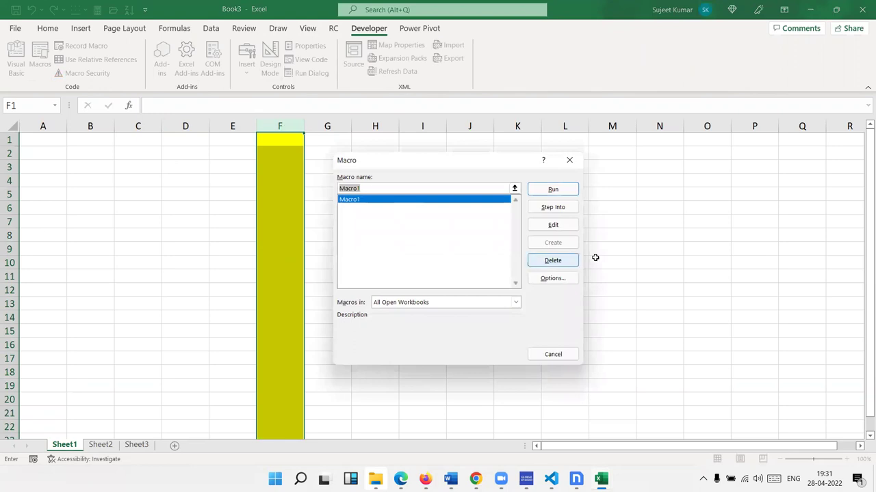
Open Macro1's code in the VBA editor and select the lines from Columns through End With.
click(552, 225)
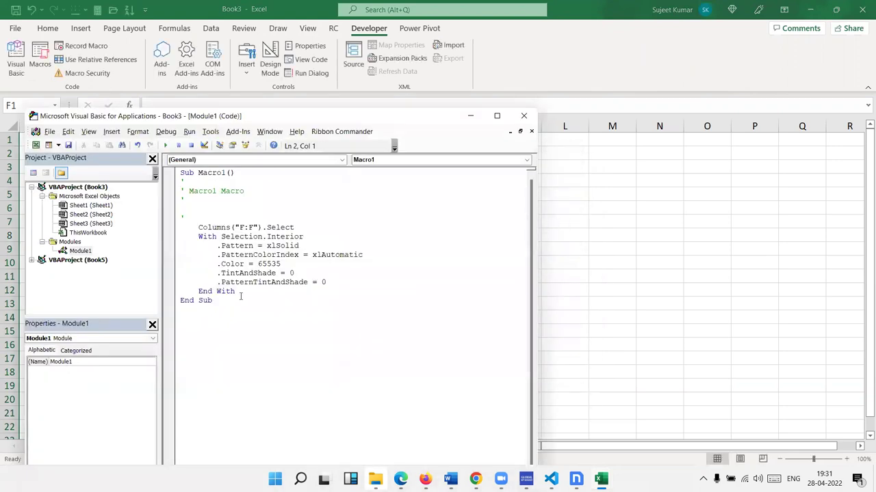
drag(239, 294, 199, 228)
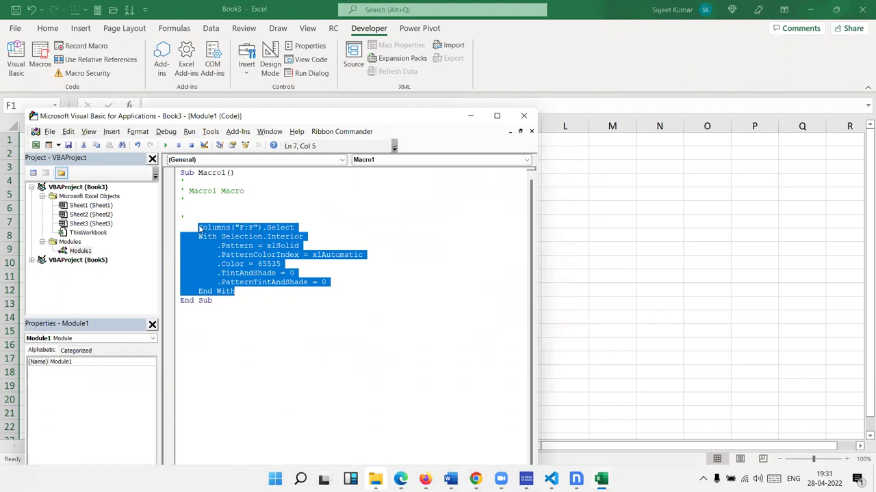
click(235, 282)
key(shift+Down)
drag(222, 264, 199, 224)
click(50, 31)
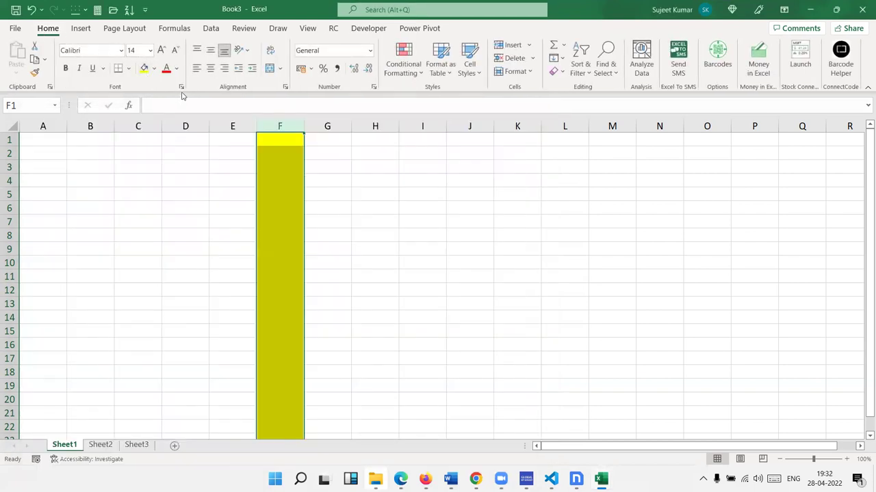
right_click(278, 160)
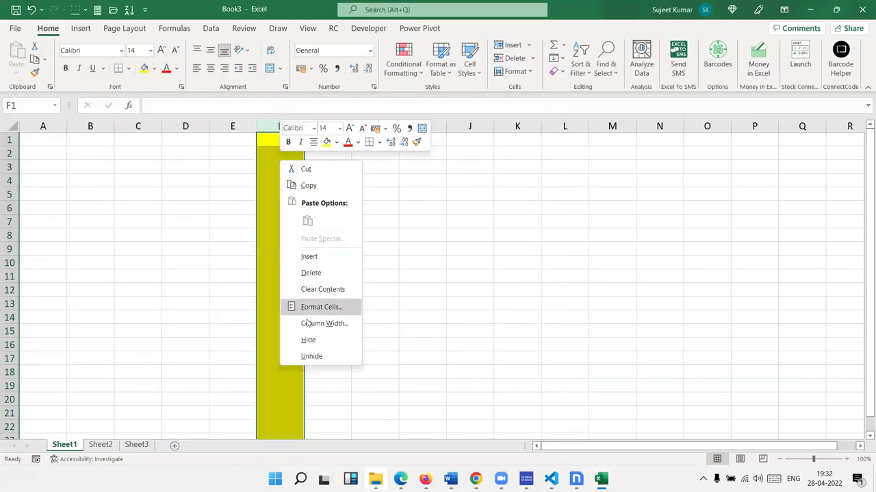
click(322, 307)
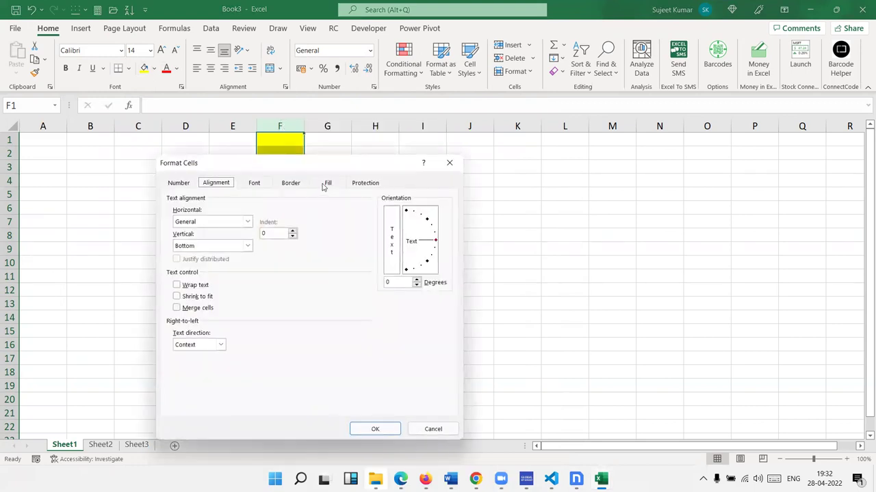
click(325, 187)
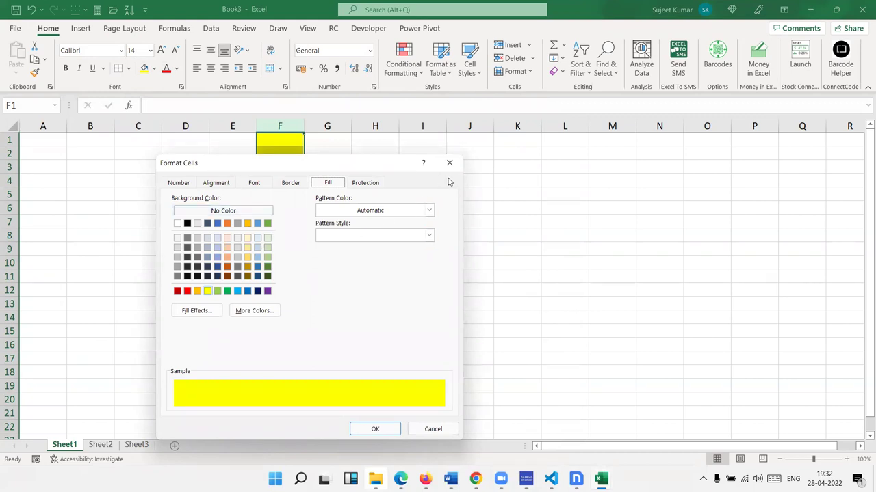
click(449, 164)
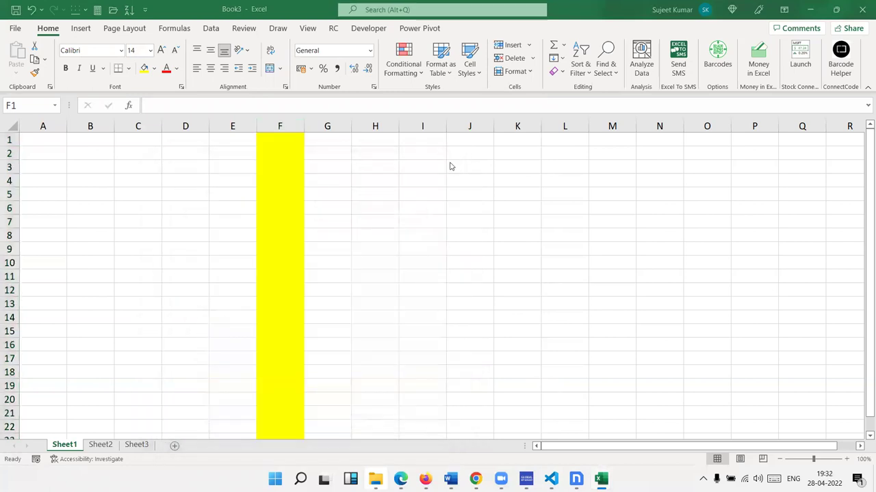
key(alt+F11)
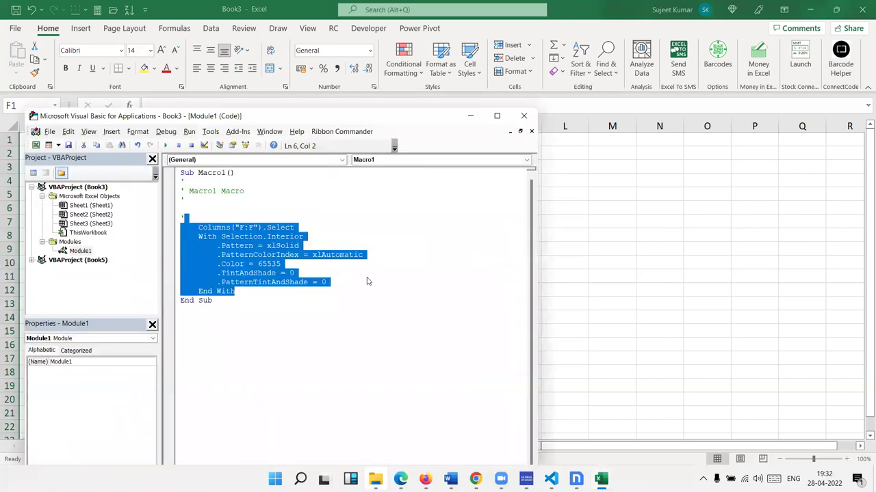
Deselect the code and return to Book3's yellow column F with Alt+F11.
click(366, 281)
key(alt+F11)
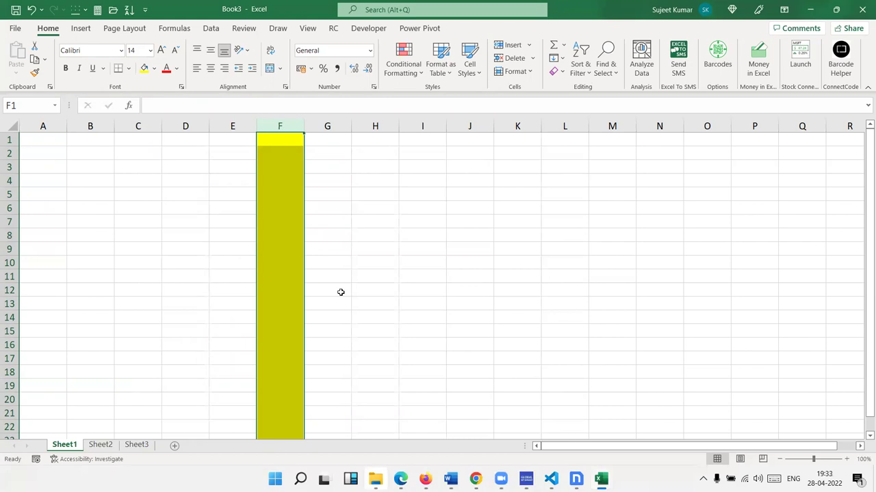
Close the Book3 workbook without saving.
click(862, 9)
click(485, 304)
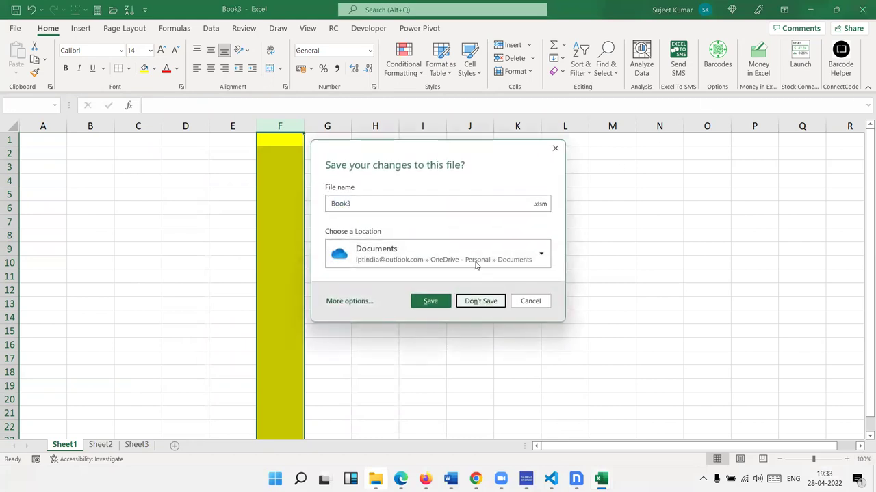
click(491, 302)
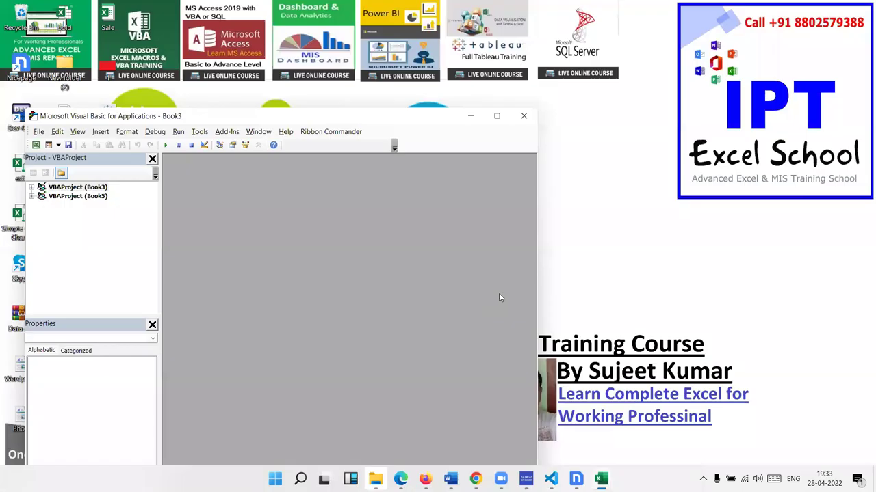
Bring the Book5 workbook with the course sales table to the front.
mouse_move(602, 478)
click(576, 438)
click(71, 448)
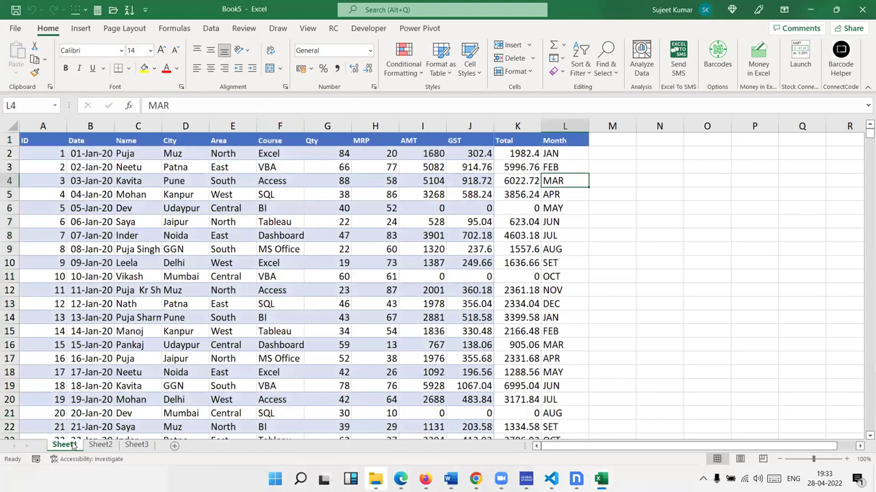
Rename the sheet to 'Data' and scroll through the sales table.
text(Data)
key(Return)
click(365, 233)
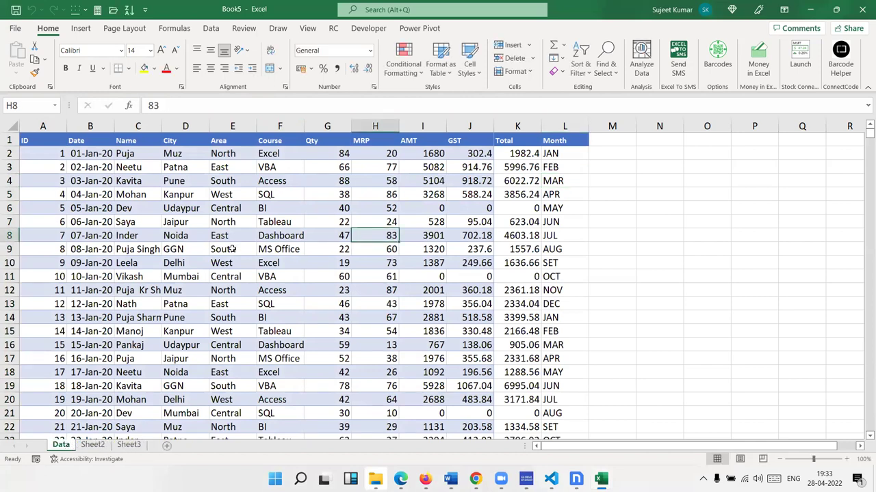
scroll(160, 194, down, 13)
scroll(160, 194, down, 13)
scroll(160, 194, up, 20)
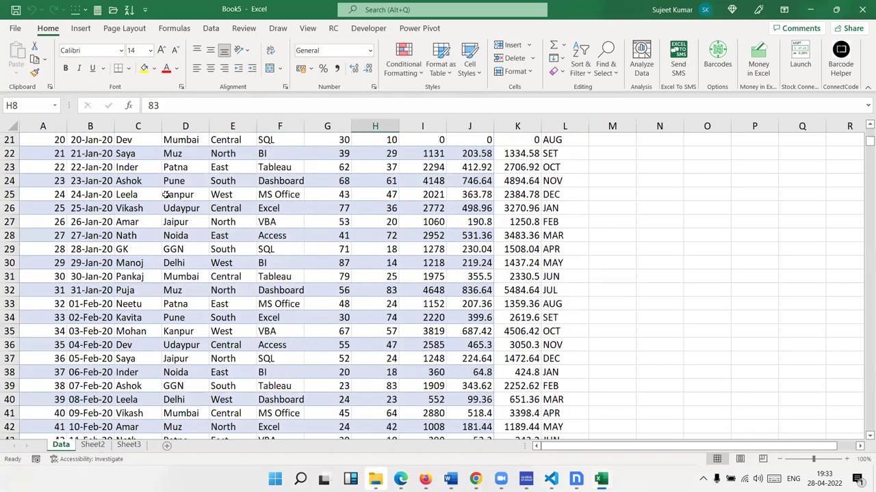
scroll(160, 195, up, 7)
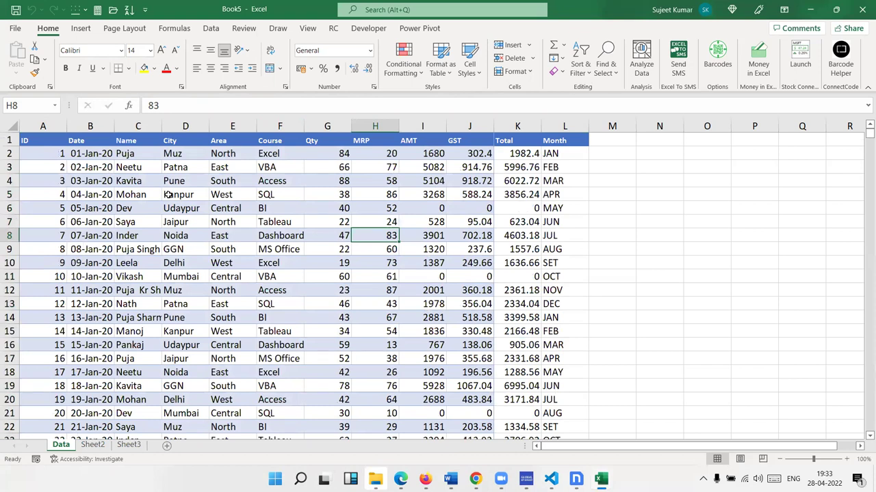
Select the Name cells C1, C3 and C5, then the block A1:J13.
click(125, 144)
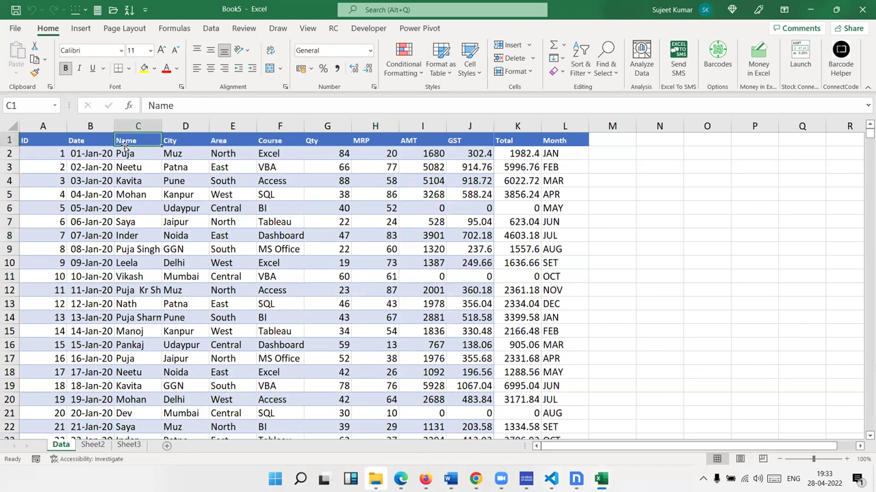
click(131, 167)
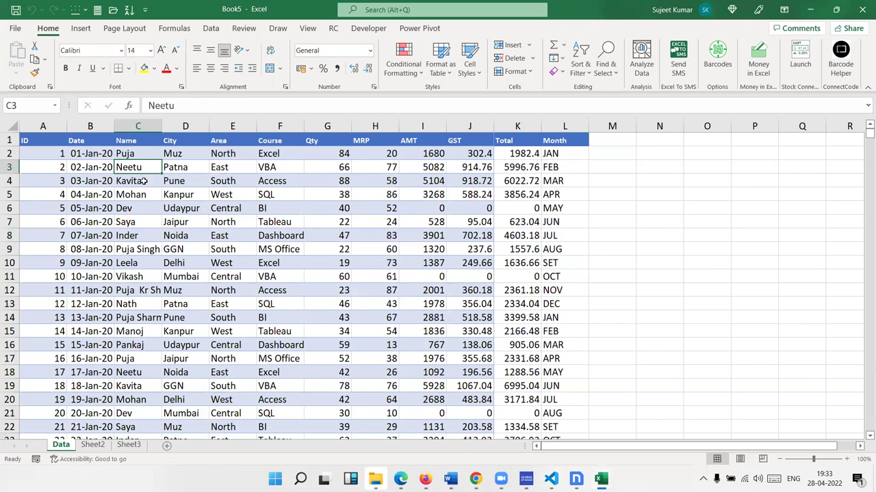
click(143, 194)
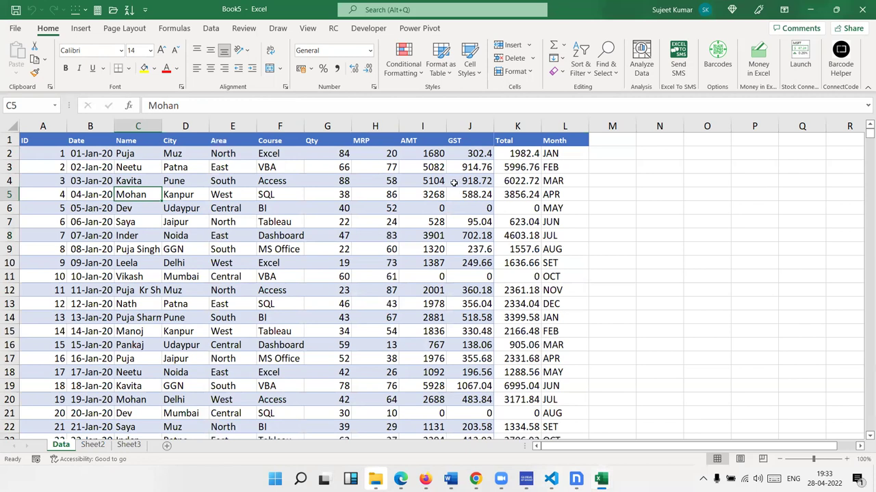
drag(37, 140, 491, 309)
drag(489, 309, 490, 309)
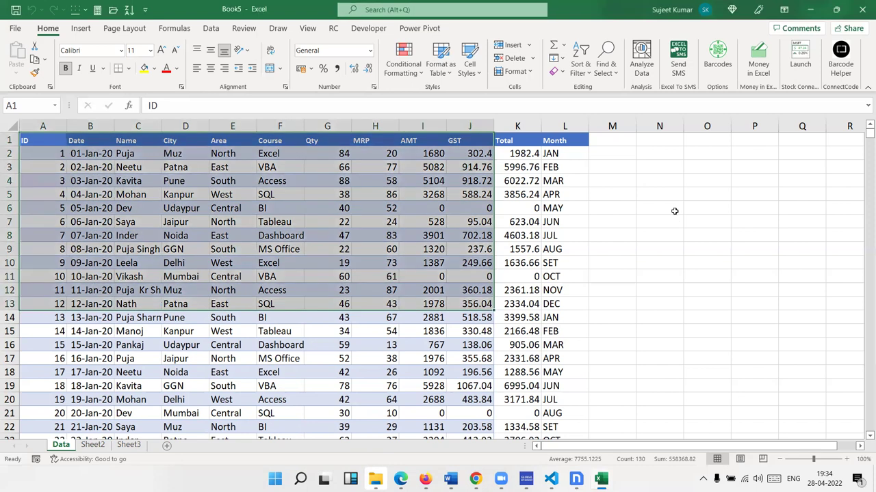
Check the GST in J3 and the Total formula =I3+J3 in K3, then return to A1.
click(472, 166)
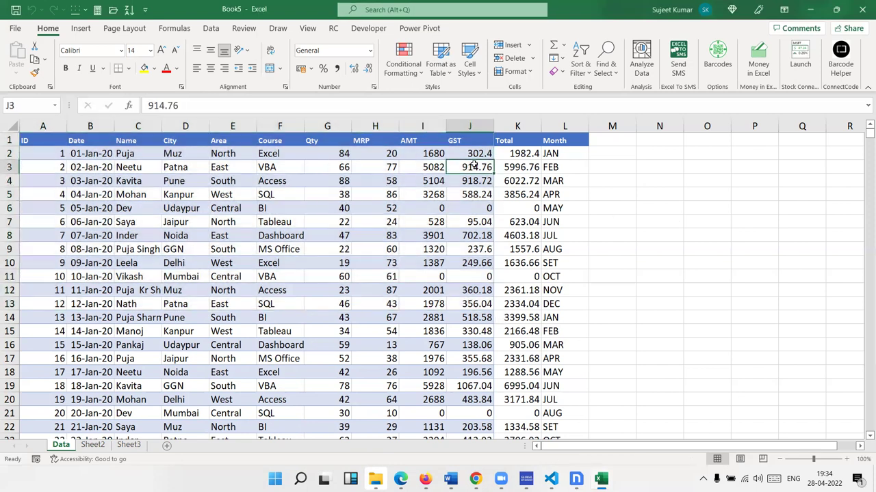
click(536, 166)
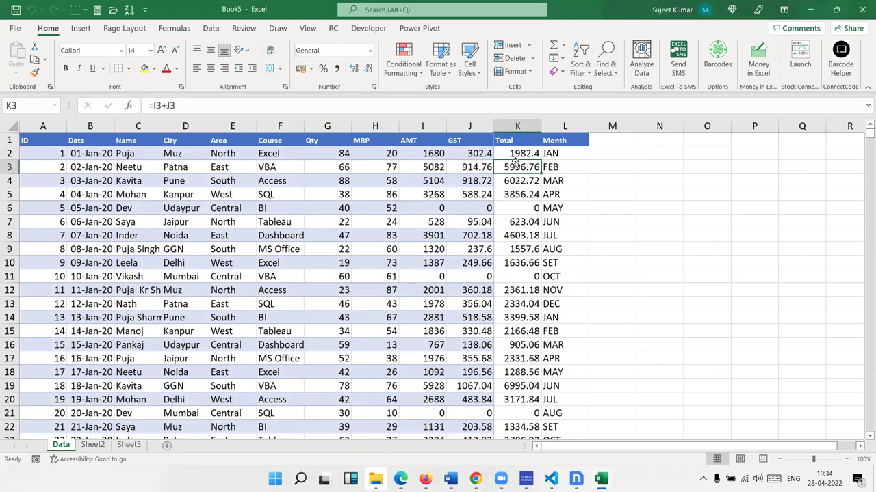
click(49, 139)
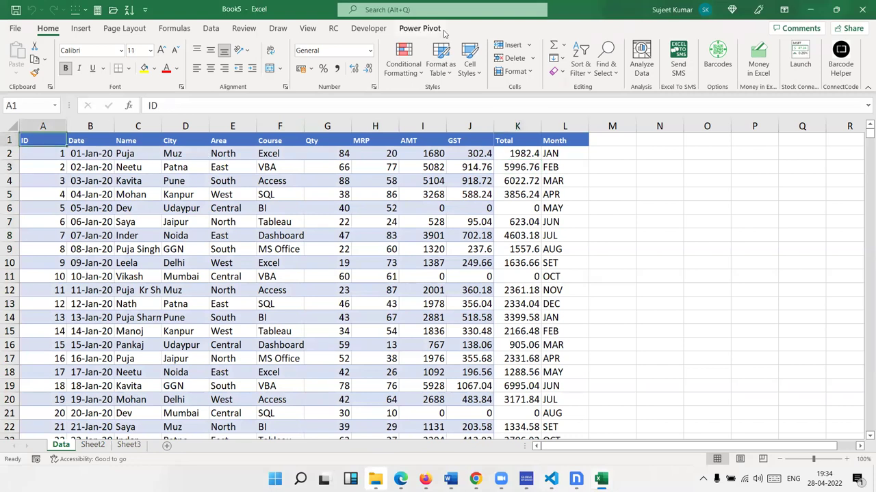
click(376, 31)
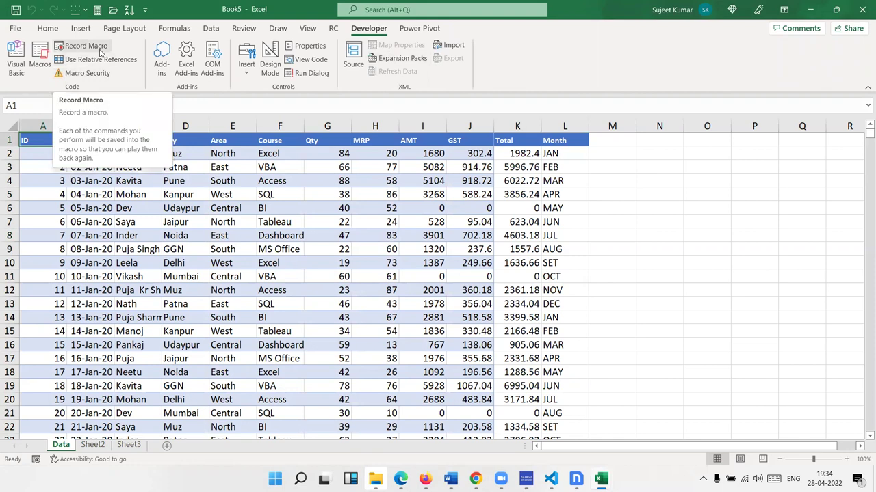
Start recording Macro2 and add filters to the Data table's header row with Ctrl+Shift+L.
click(101, 52)
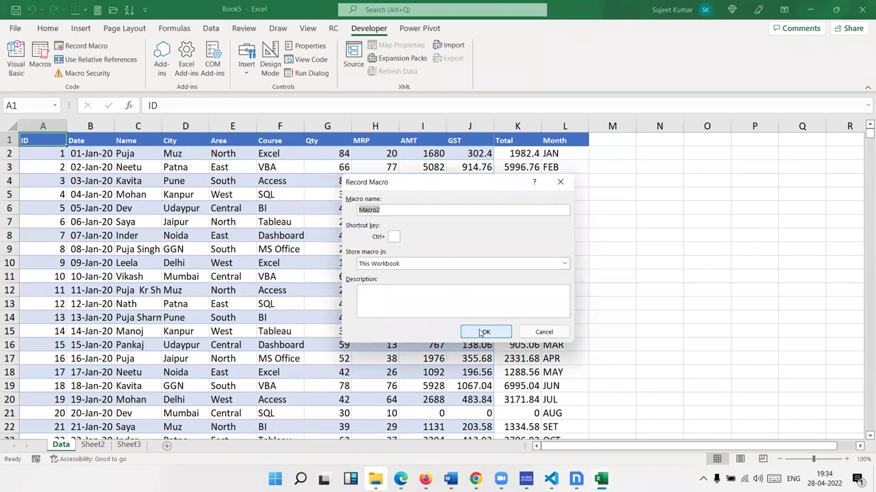
click(483, 333)
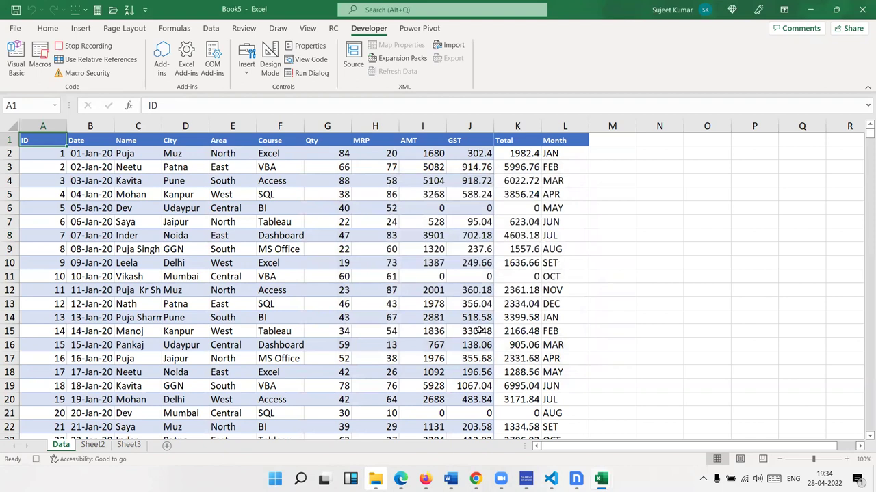
click(124, 224)
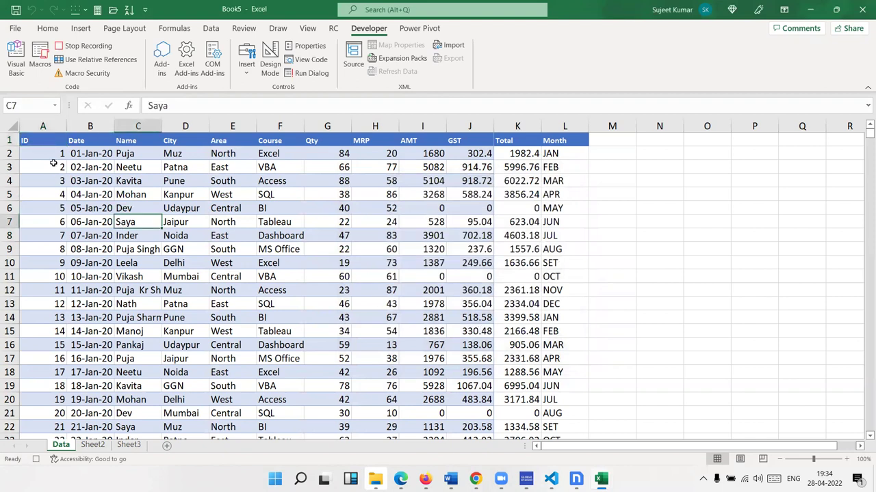
click(48, 138)
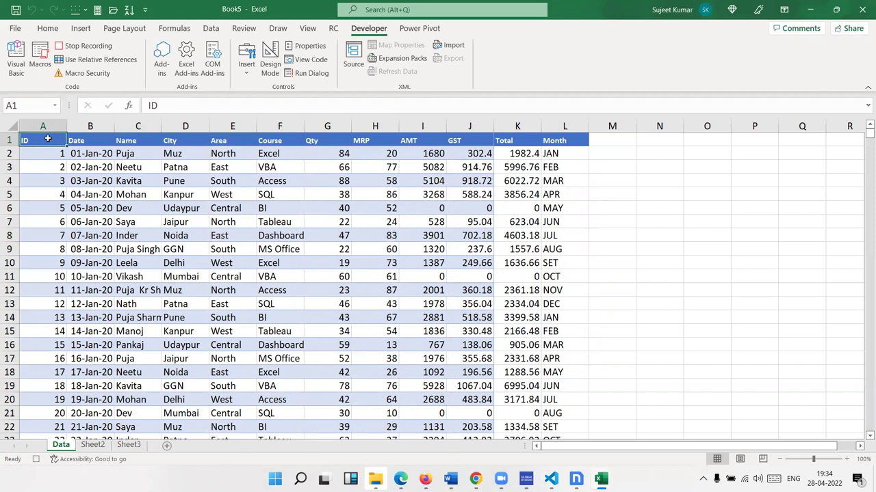
key(ctrl+shift+l)
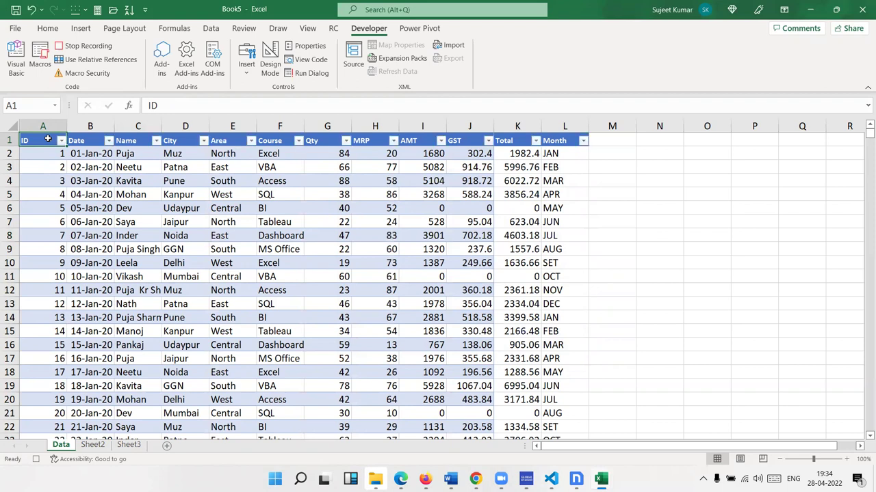
click(127, 137)
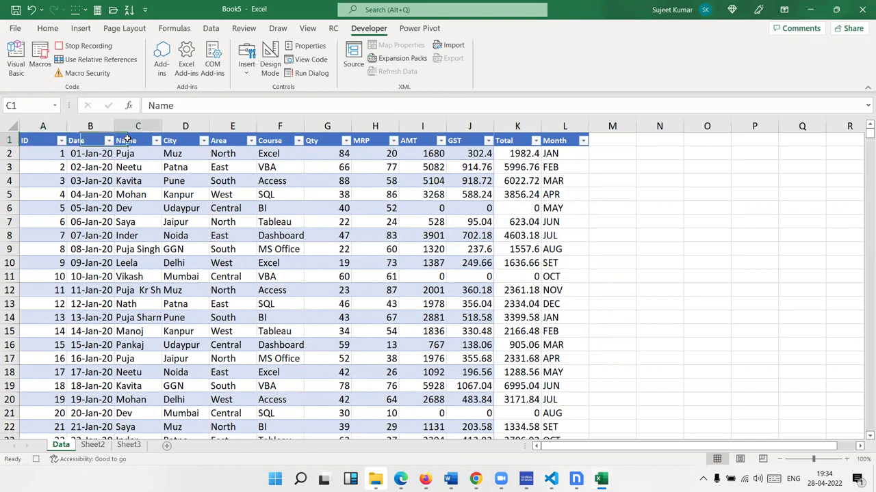
click(156, 141)
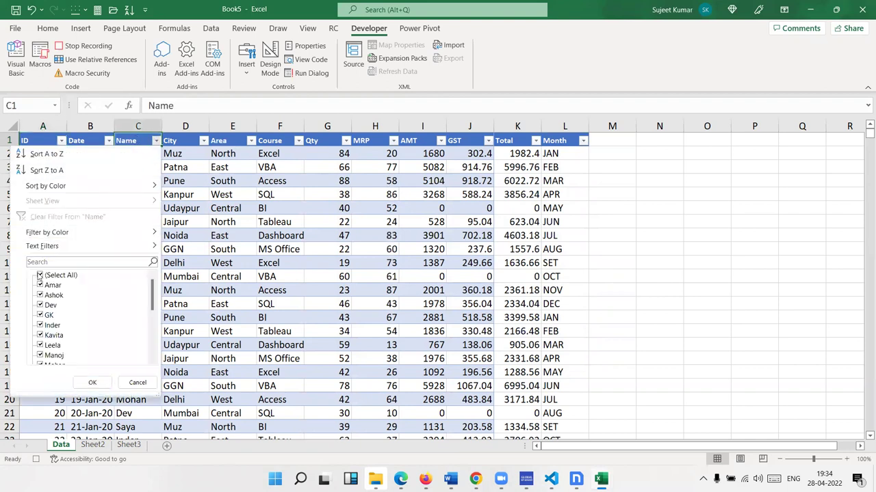
Filter the Name column to Amar only, showing 52 of 801 records.
click(40, 276)
click(40, 285)
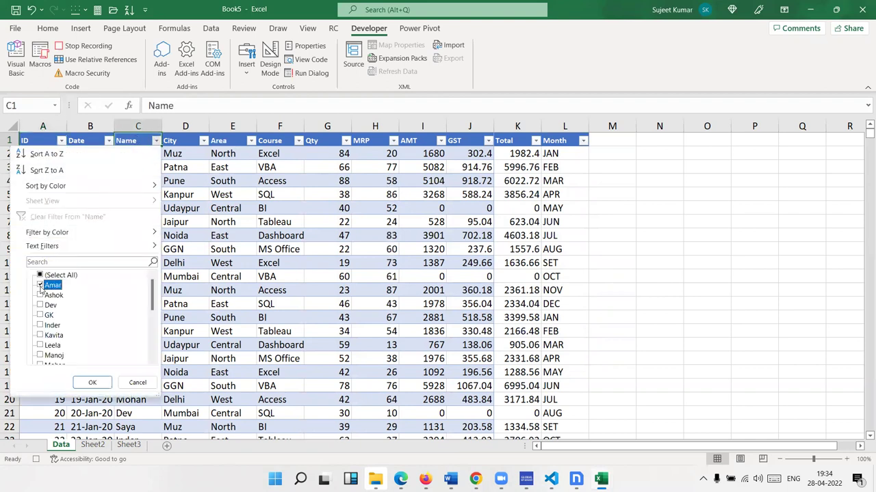
click(92, 383)
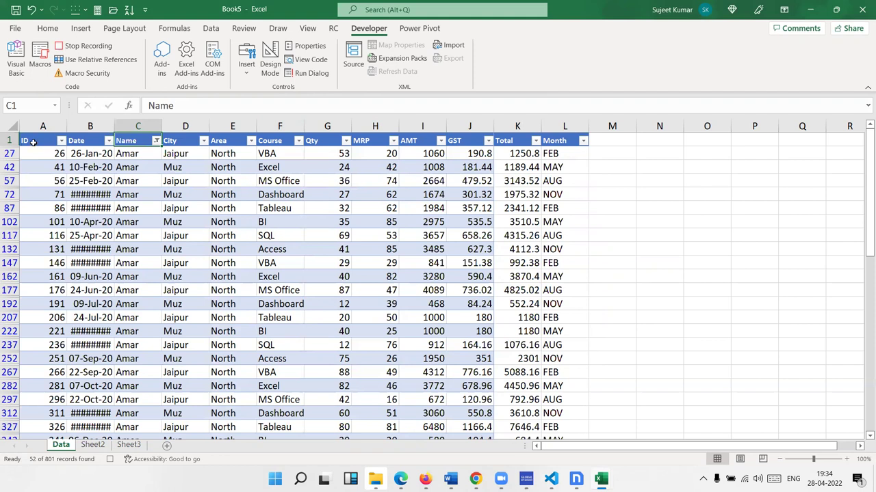
click(33, 142)
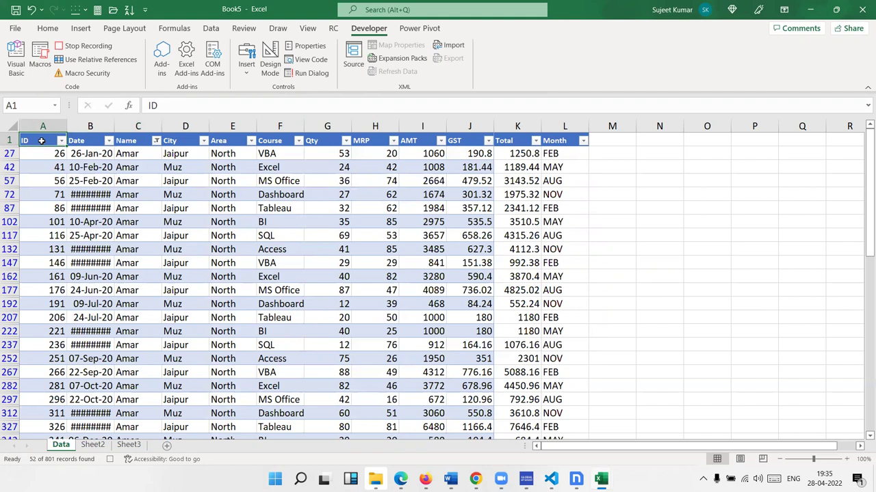
Select the filtered Amar table from the header row down to row 792.
key(ctrl+shift+Right)
key(ctrl+shift+Down)
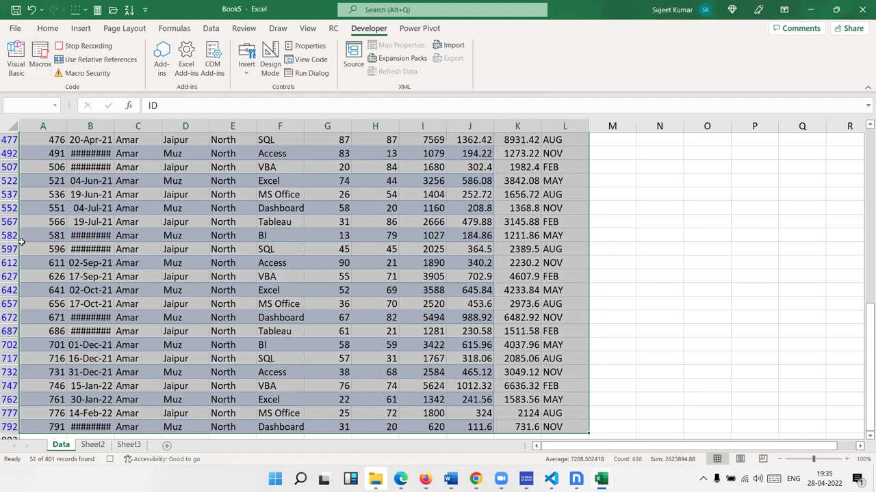
click(47, 28)
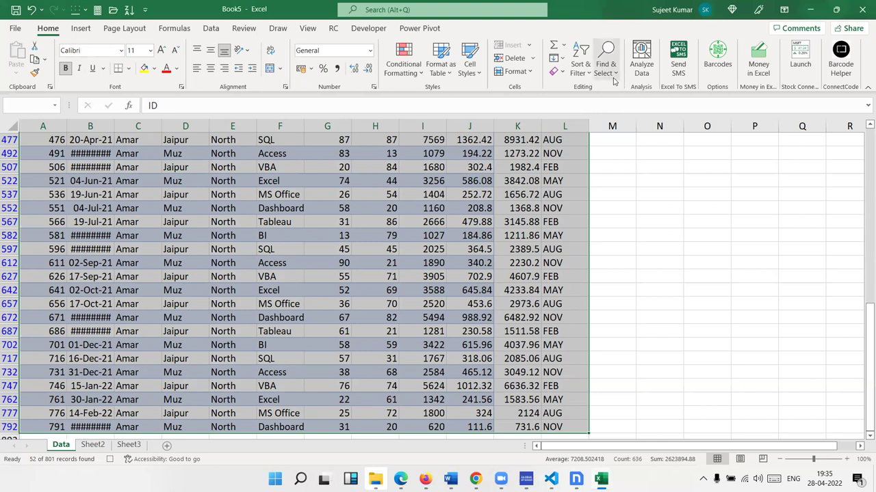
Narrow the selection to visible cells only via Go To Special.
click(614, 81)
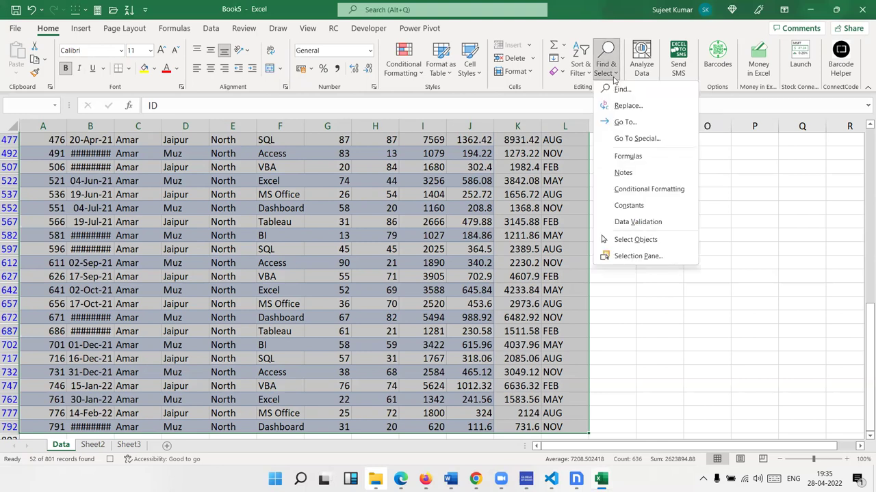
click(628, 144)
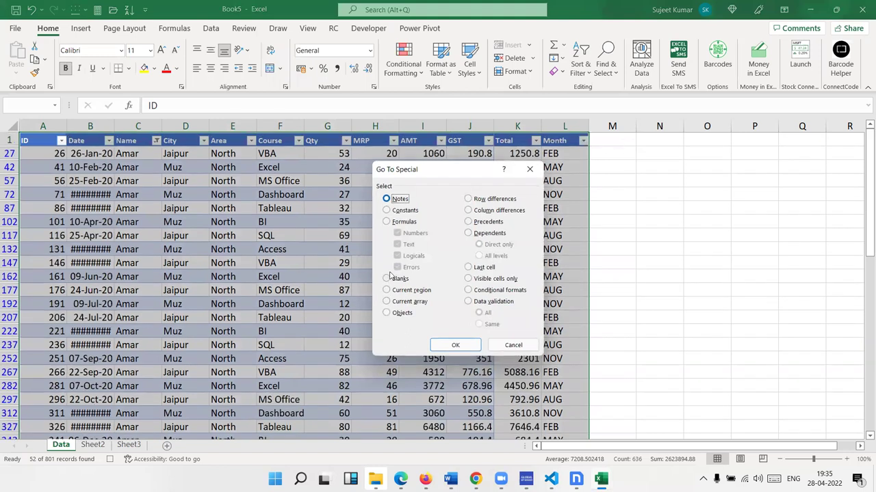
click(493, 280)
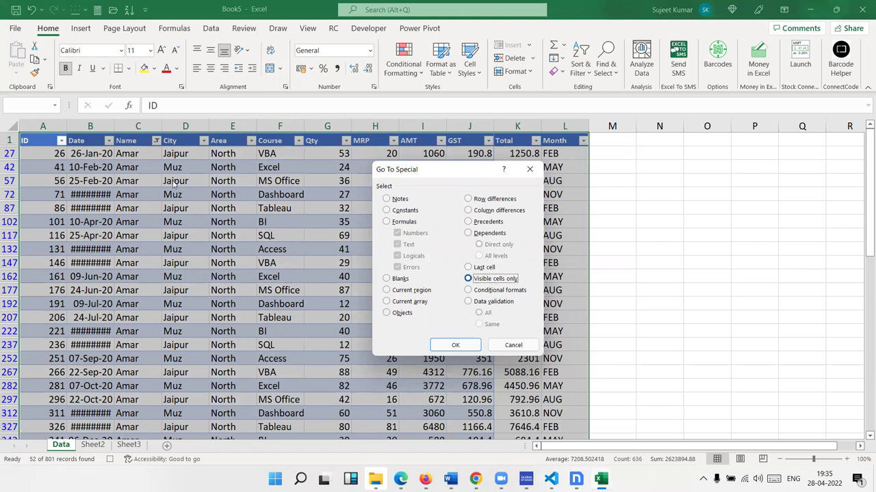
click(454, 346)
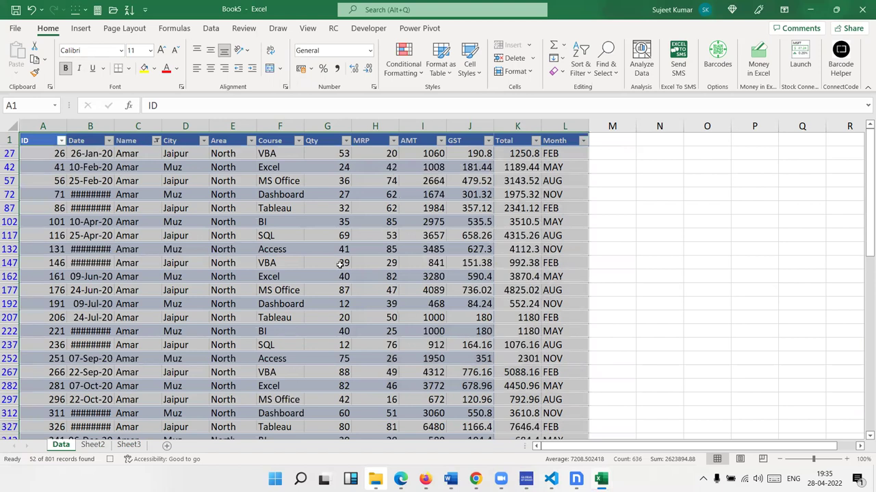
Copy the visible filtered Amar rows and insert a new blank Sheet4 after Data.
key(ctrl+c)
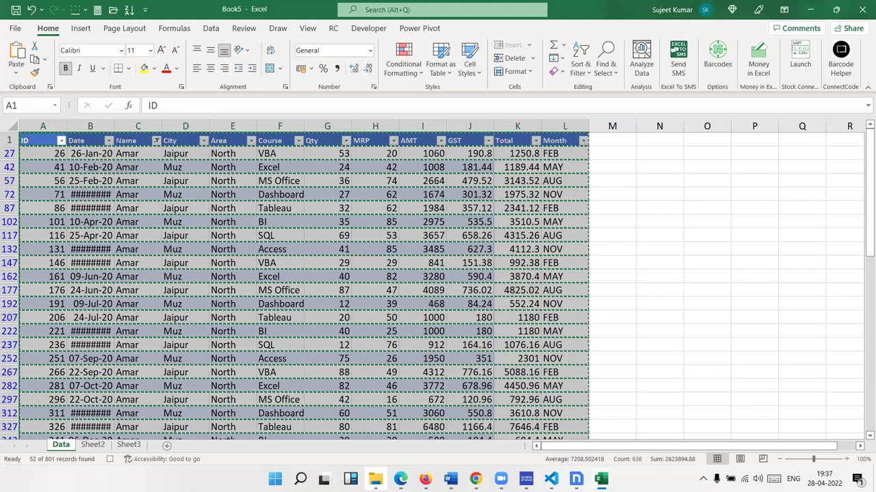
click(167, 445)
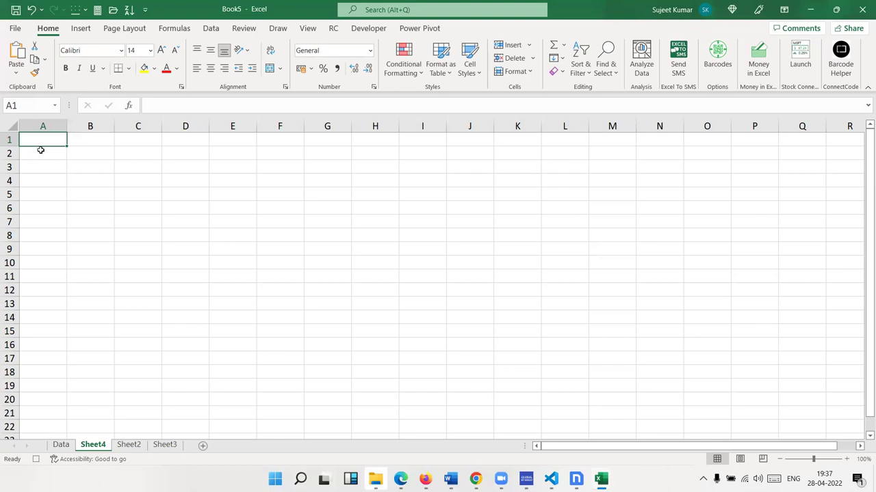
Paste the Amar rows into the new sheet and rename its tab to Amar.
key(ctrl+v)
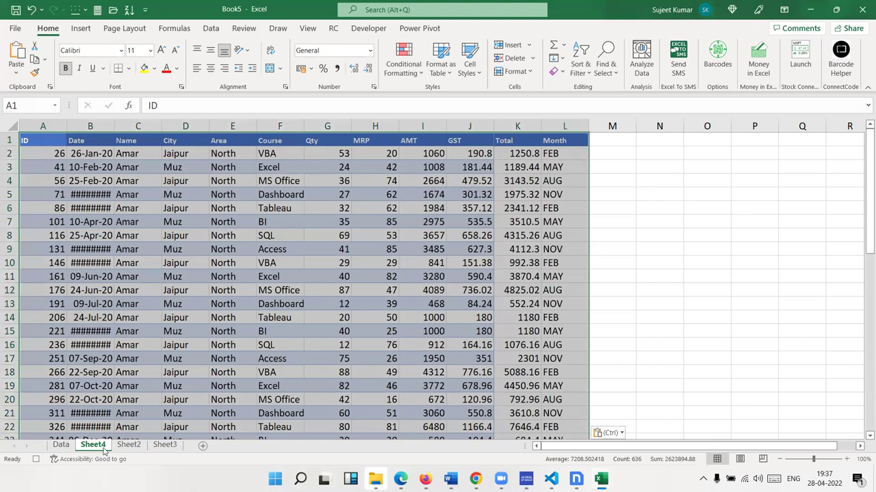
double_click(102, 448)
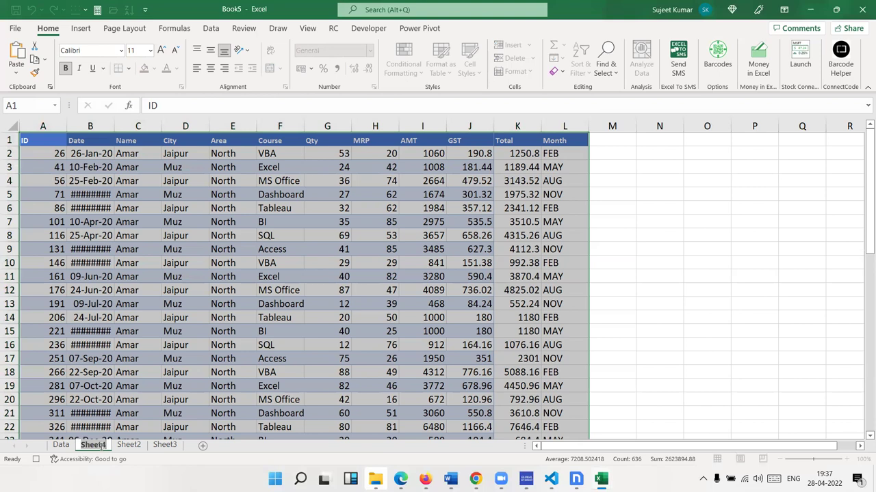
text(Amar)
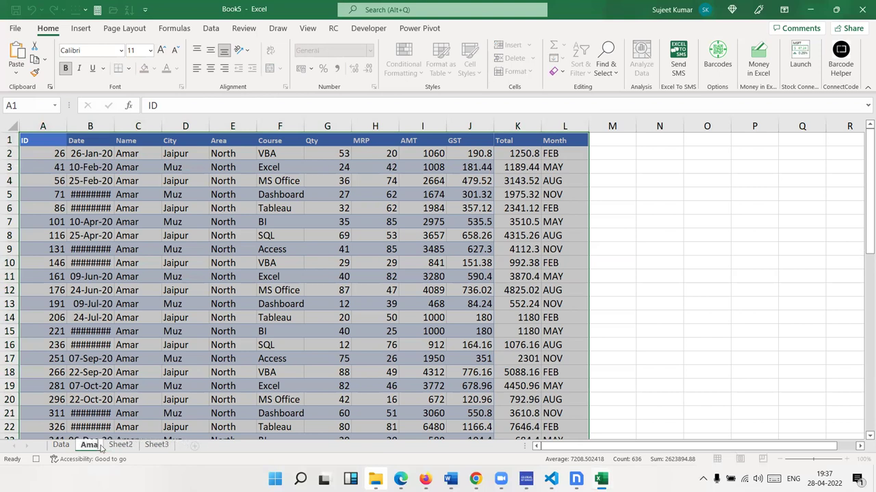
key(Return)
click(133, 325)
Move the Amar sheet, not a copy, into a new workbook, Book6.
right_click(91, 446)
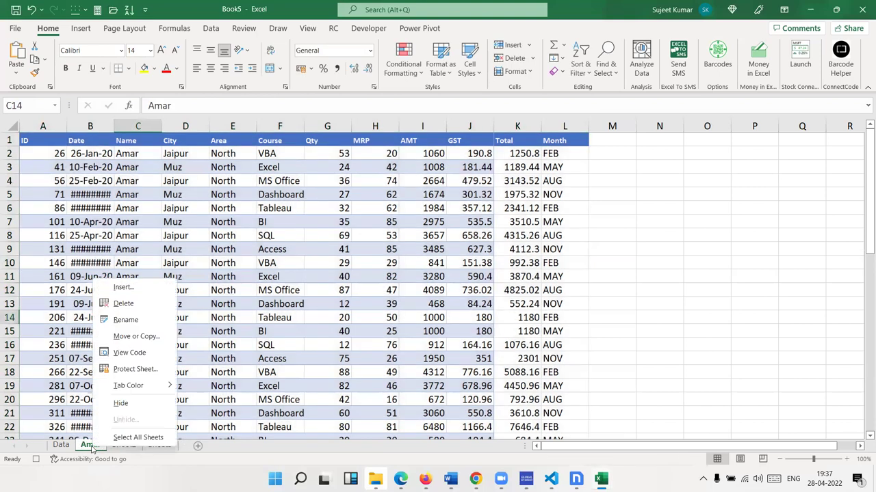
click(136, 336)
click(88, 403)
click(87, 404)
click(106, 313)
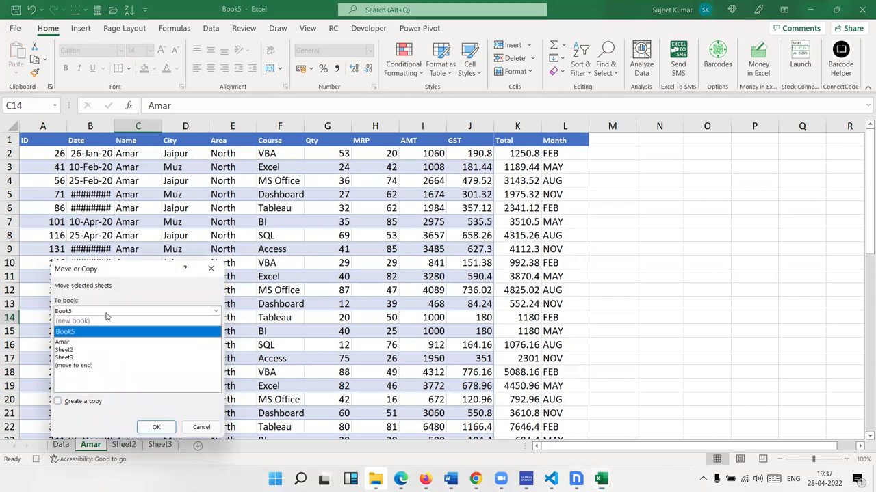
click(106, 321)
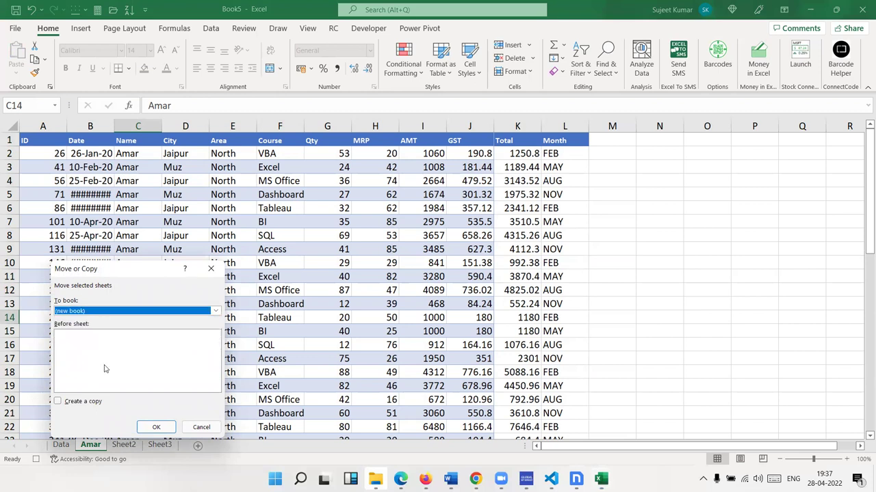
click(156, 427)
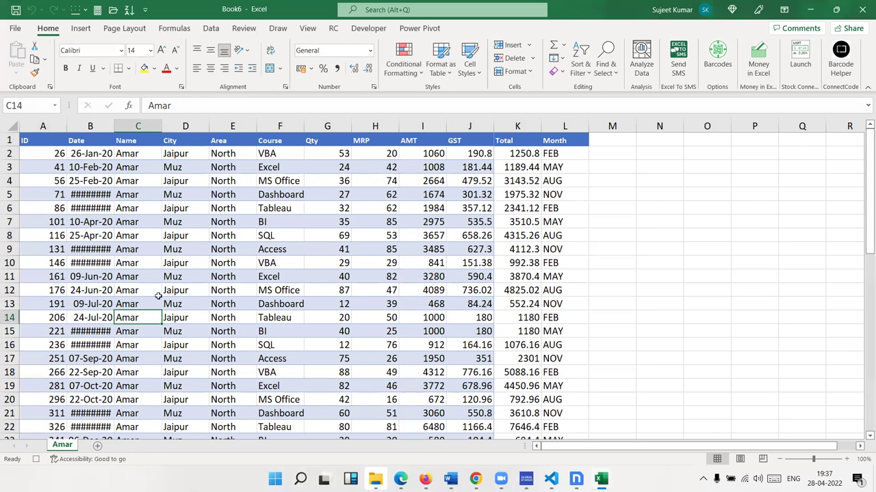
Save the new workbook as Amar.xlsx (Excel Workbook) in E:\2022\4\28, then close it.
key(ctrl+s)
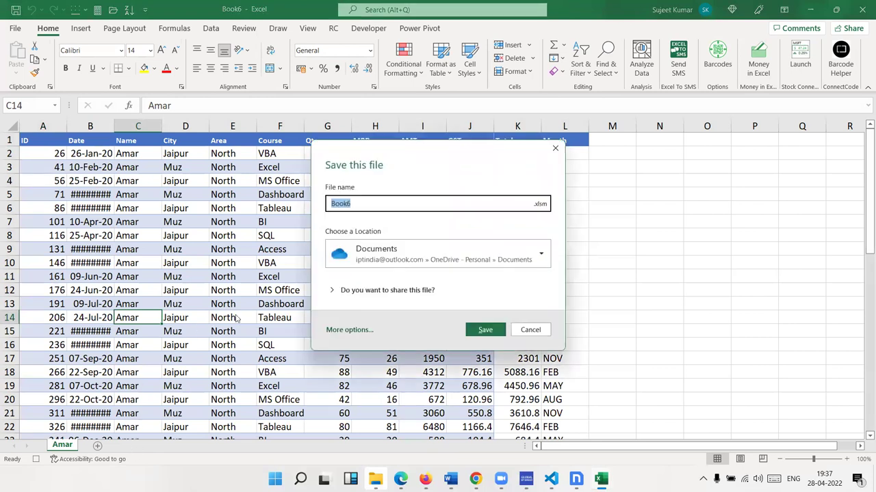
click(385, 263)
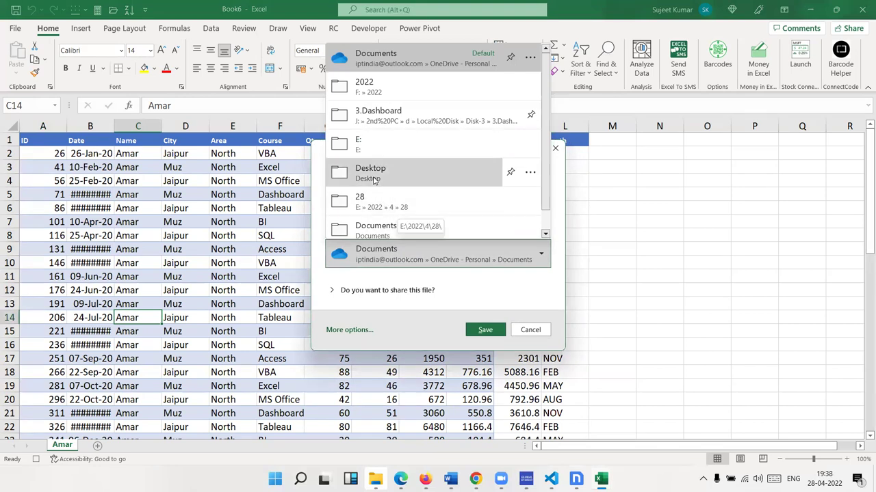
click(378, 201)
click(367, 204)
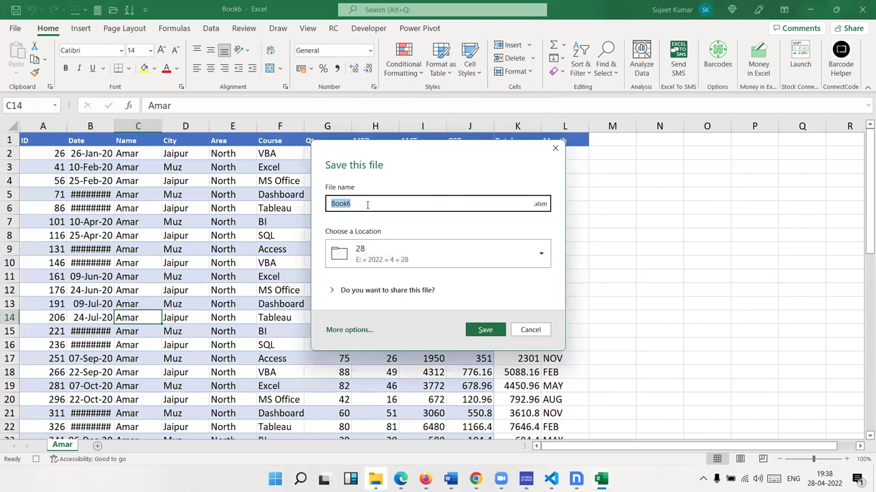
text(Amar)
click(543, 205)
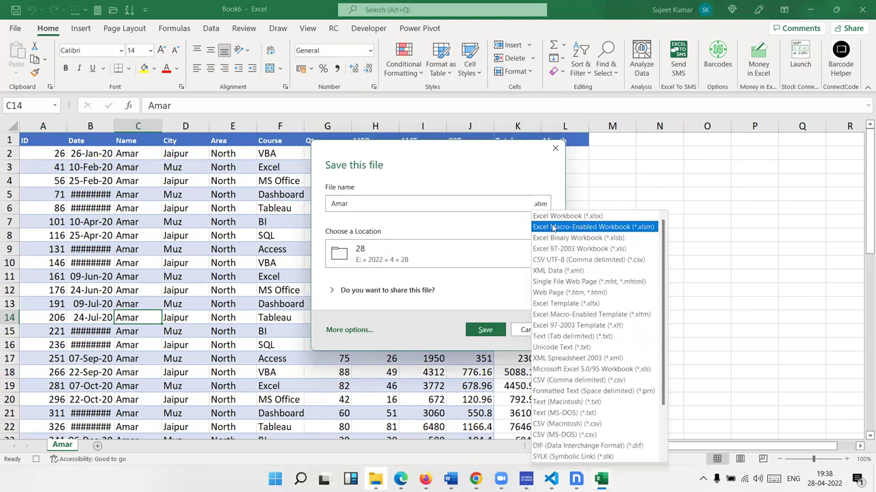
click(554, 215)
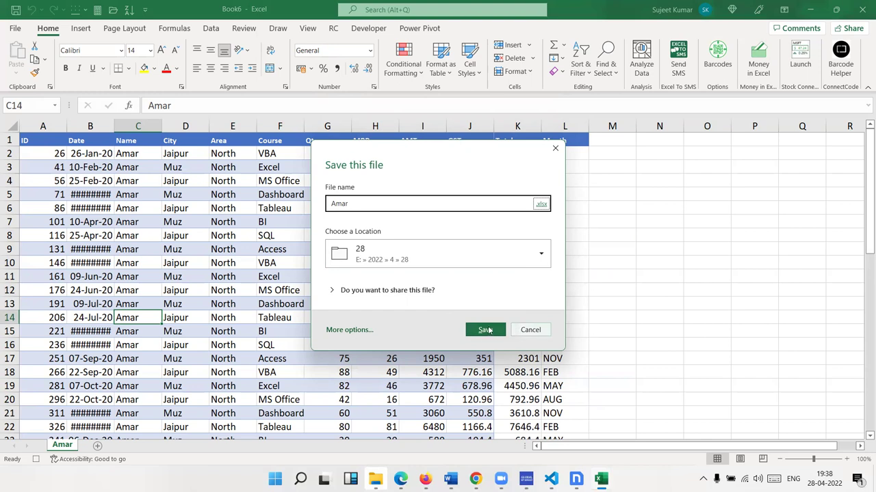
click(485, 331)
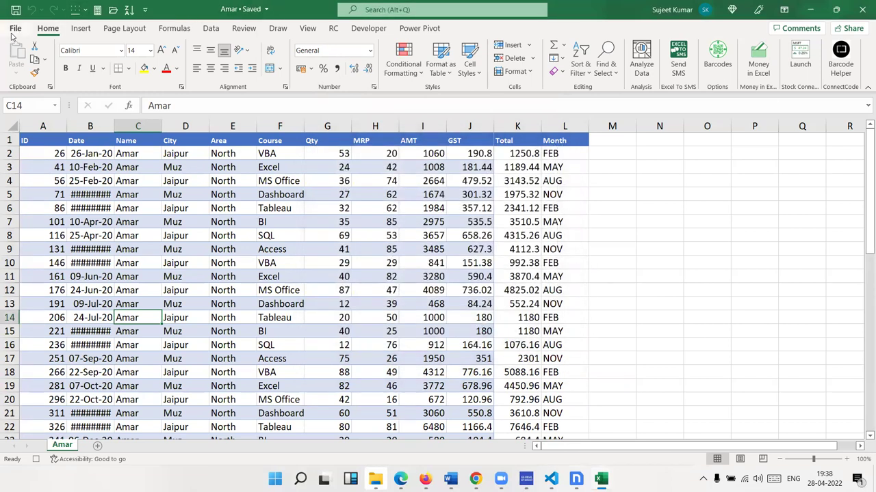
click(15, 29)
click(37, 300)
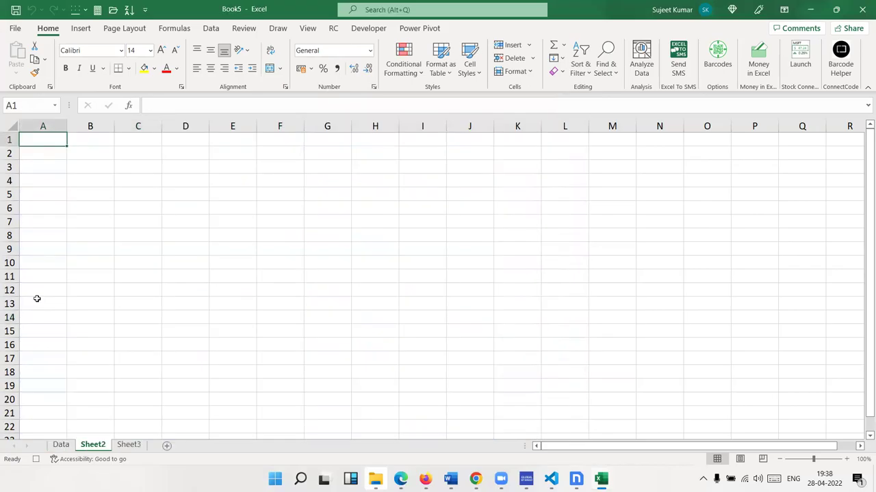
Return to the Data sheet, remove the filter from A1, and open the Macros list.
click(65, 447)
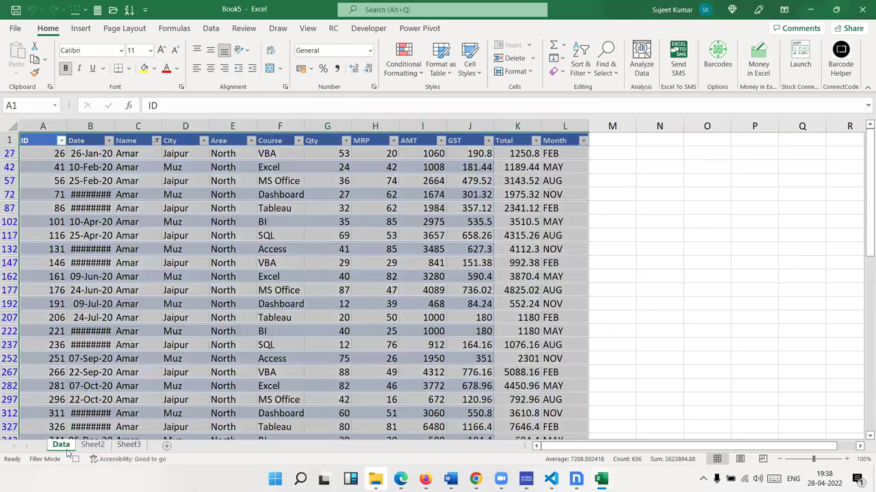
click(33, 140)
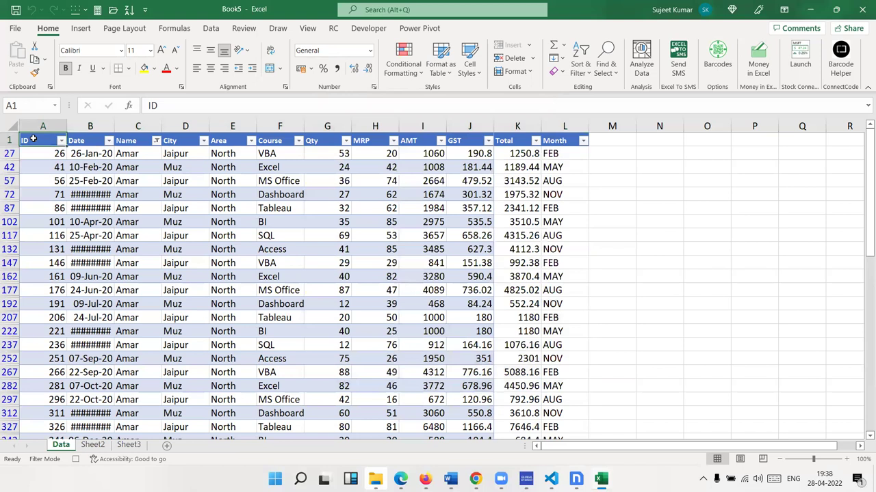
key(ctrl+shift+l)
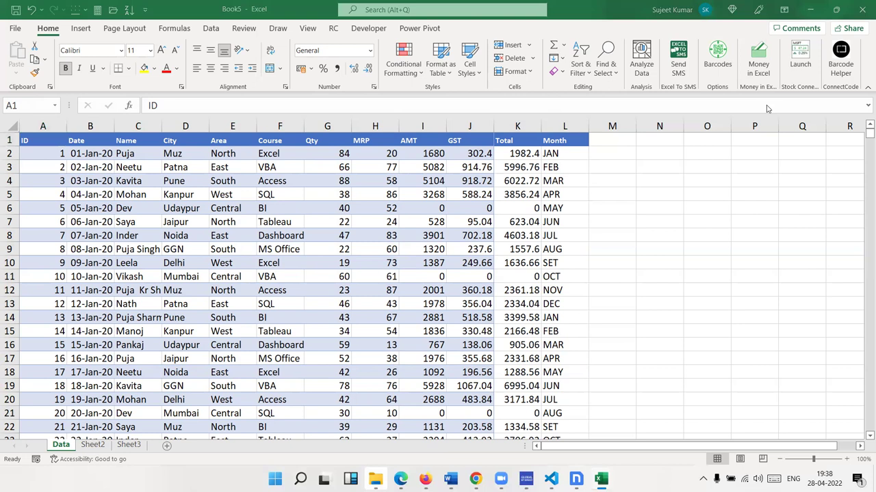
click(370, 29)
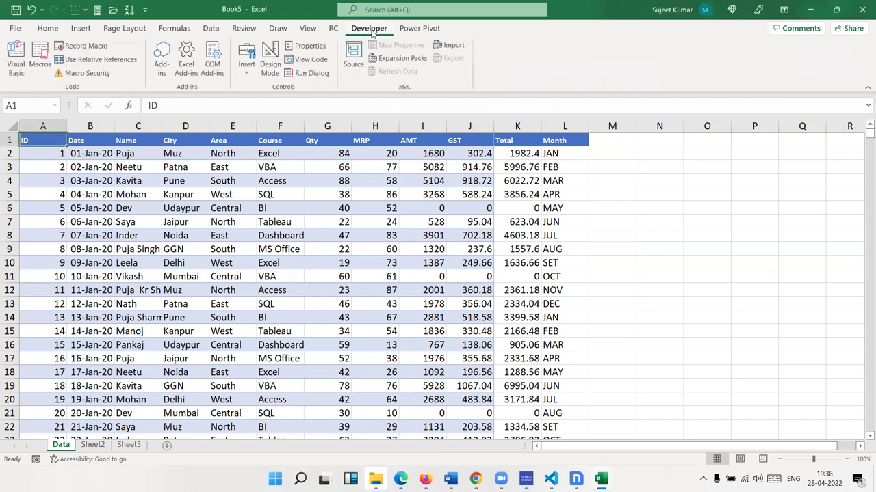
click(40, 58)
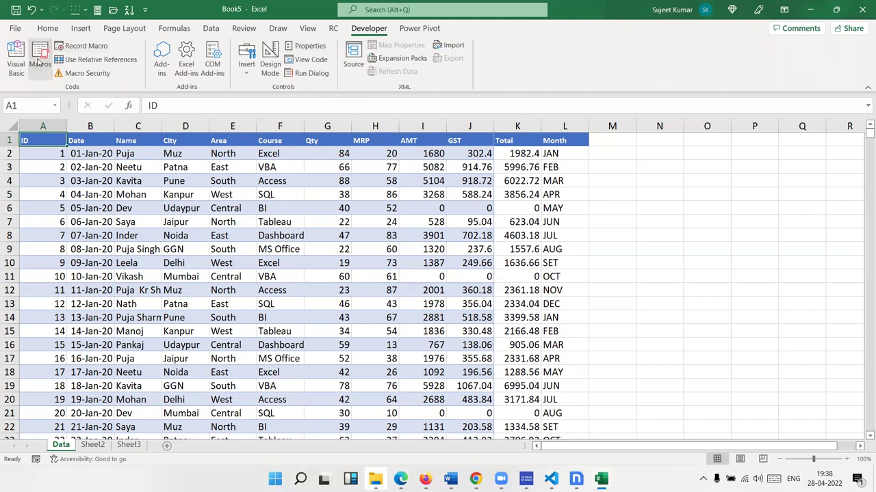
Open Macro2 in the VBA editor, snapped left and widened beside Excel on the right.
click(558, 225)
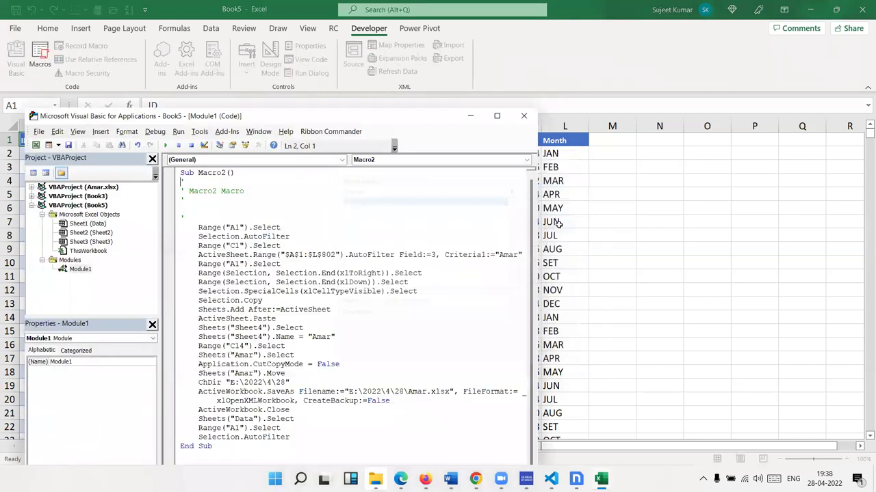
click(497, 115)
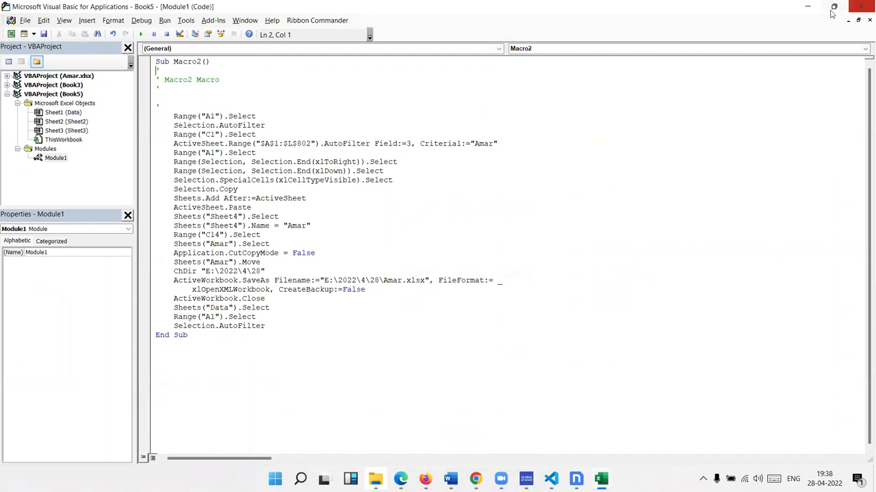
click(834, 6)
click(498, 117)
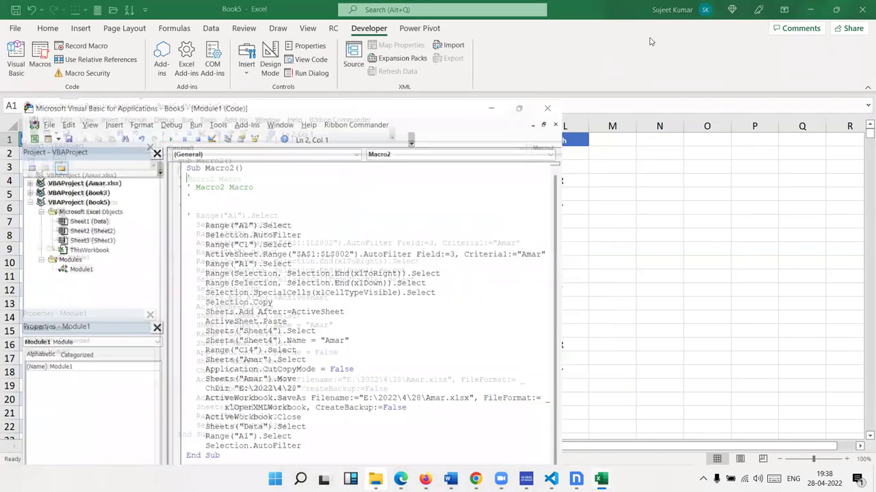
mouse_move(839, 10)
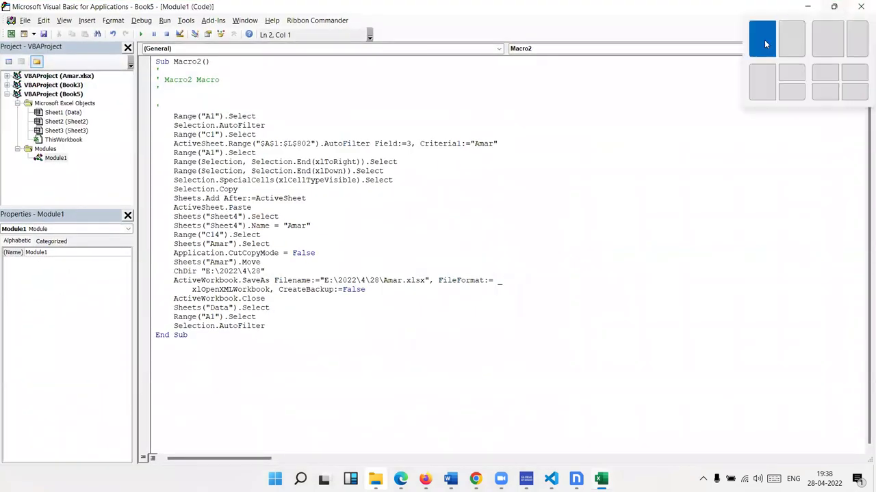
click(764, 40)
click(522, 91)
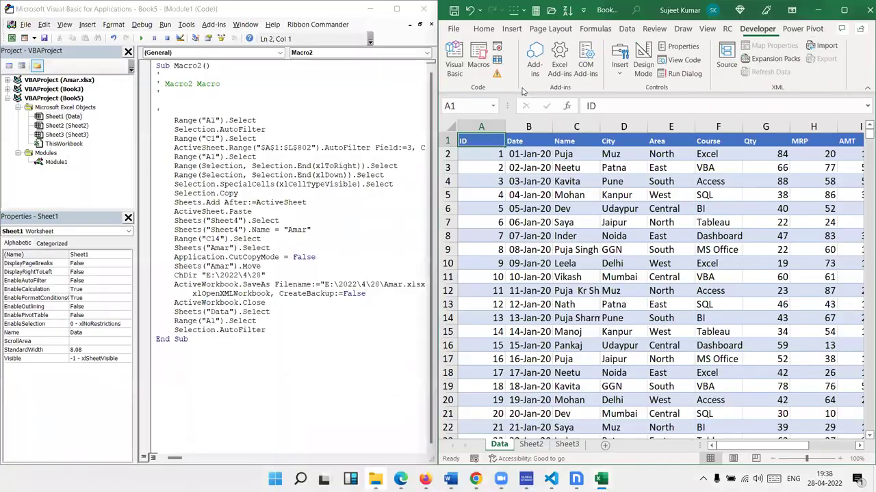
drag(442, 185, 566, 192)
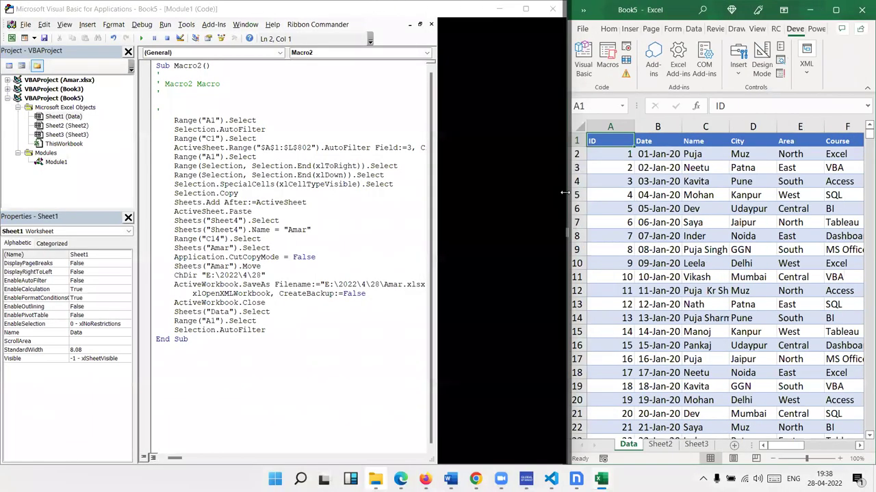
Review the Range("A1").Select and AutoFilter statements, toggling the Data sheet filter to compare.
drag(279, 120, 160, 111)
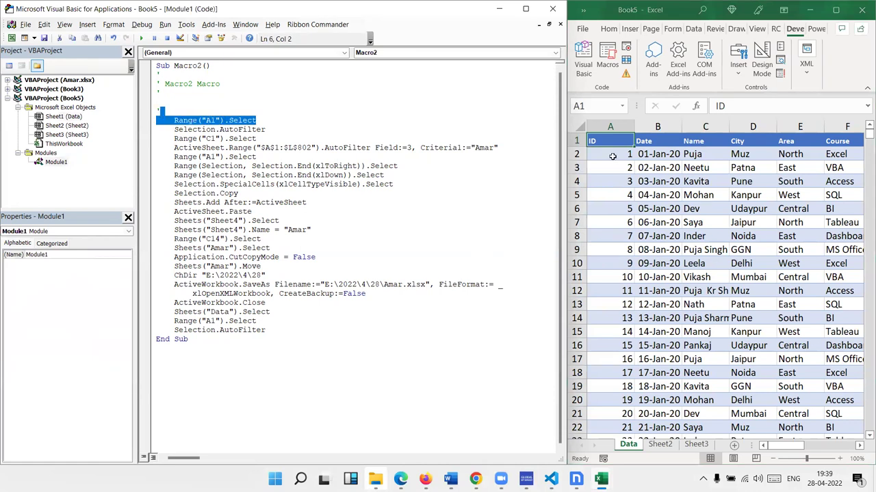
click(272, 130)
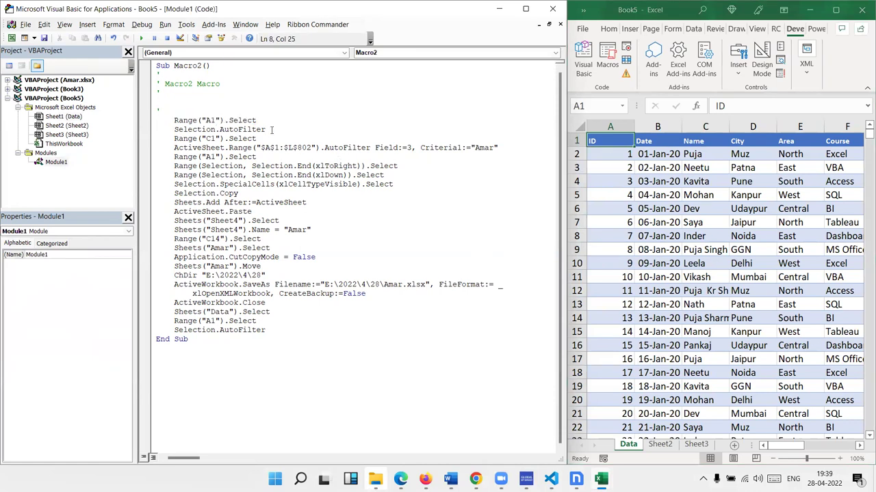
click(336, 147)
click(625, 137)
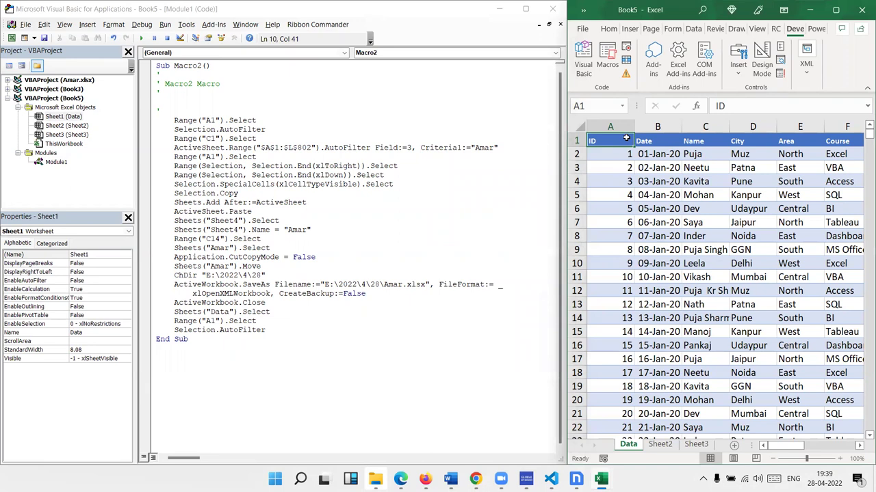
key(ctrl+shift+l)
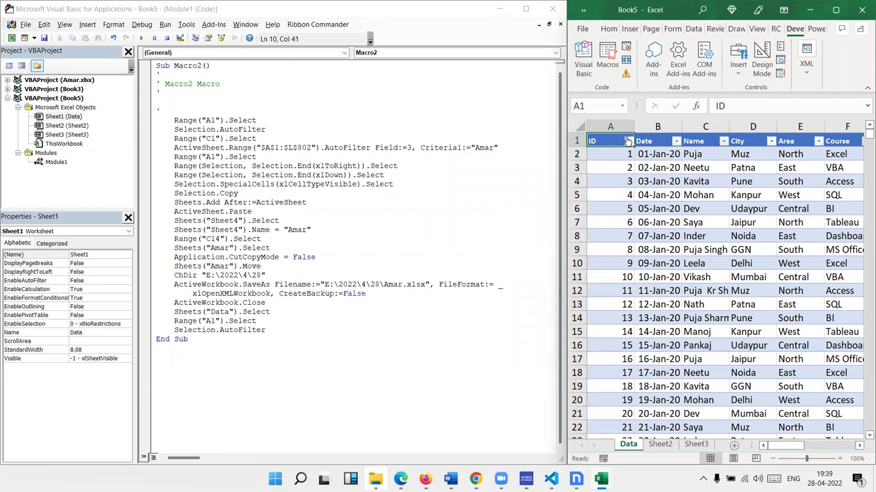
key(ctrl+shift+l)
key(ctrl+shift+l)
key(ctrl+shift+l)
key(ctrl+shift+l)
key(ctrl+shift+l)
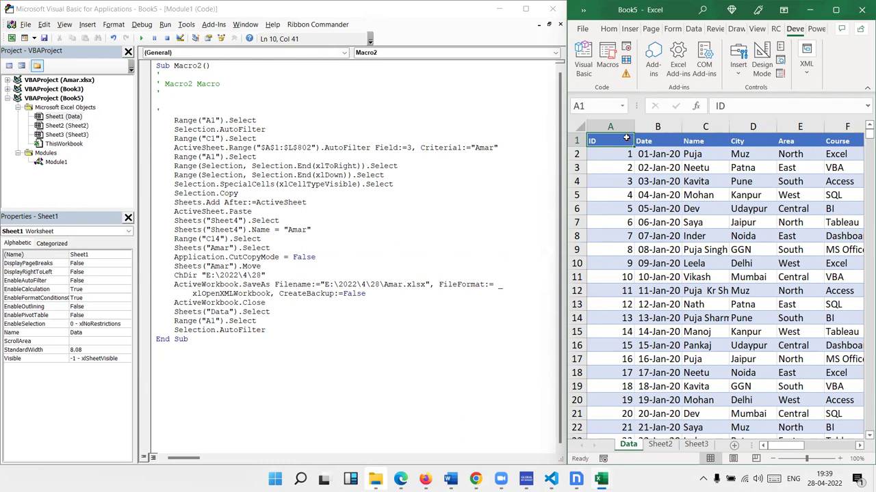
double_click(237, 129)
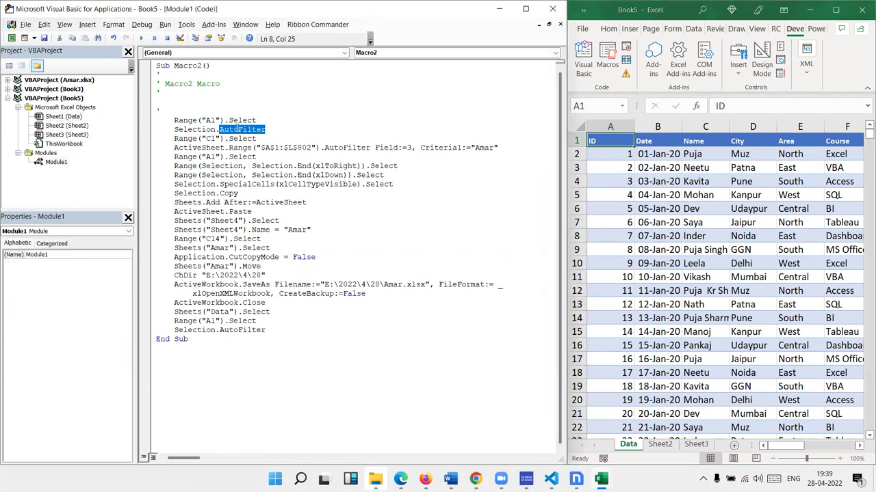
Remove the Selection.AutoFilter and Range("C1").Select statements and the blank lines before the filter.
double_click(363, 148)
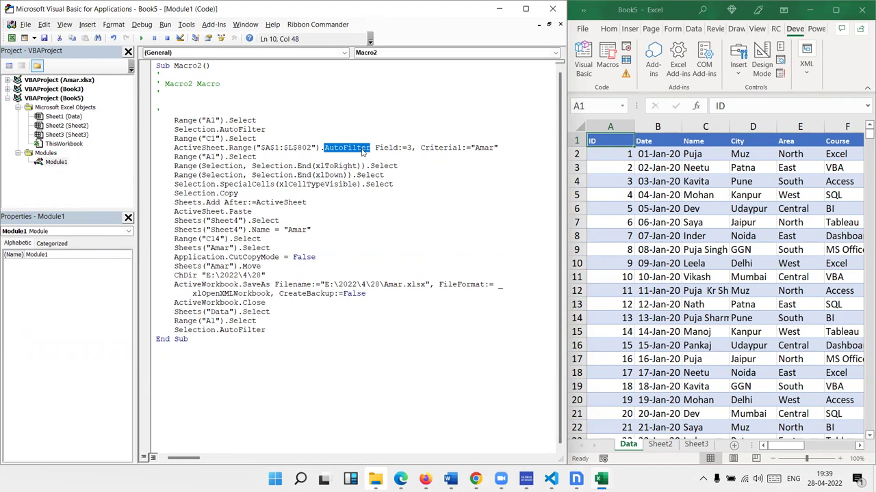
drag(501, 148, 169, 130)
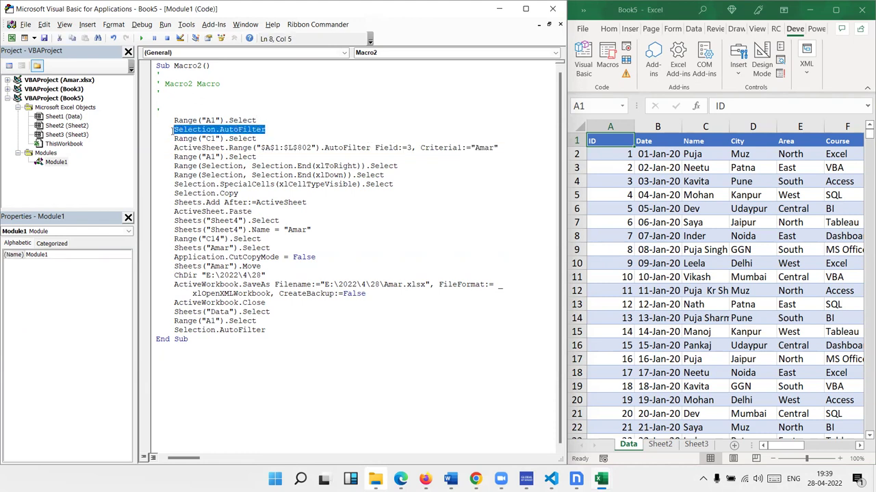
key(Delete)
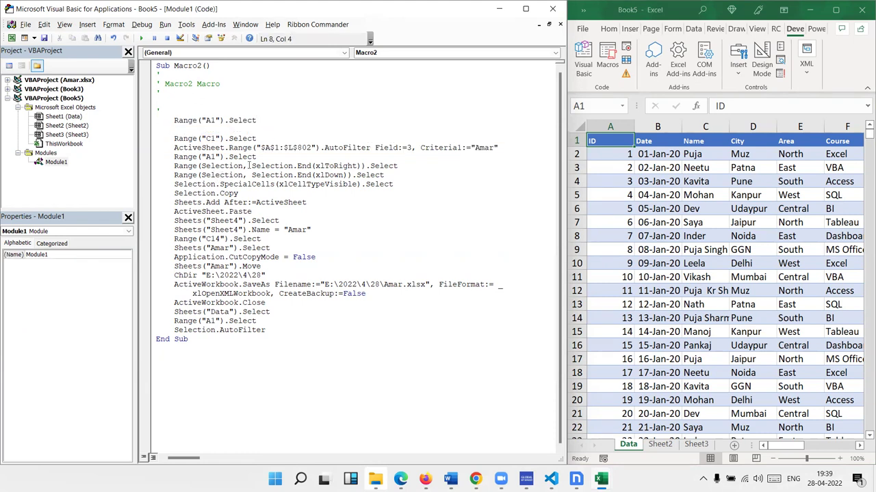
drag(259, 139, 173, 141)
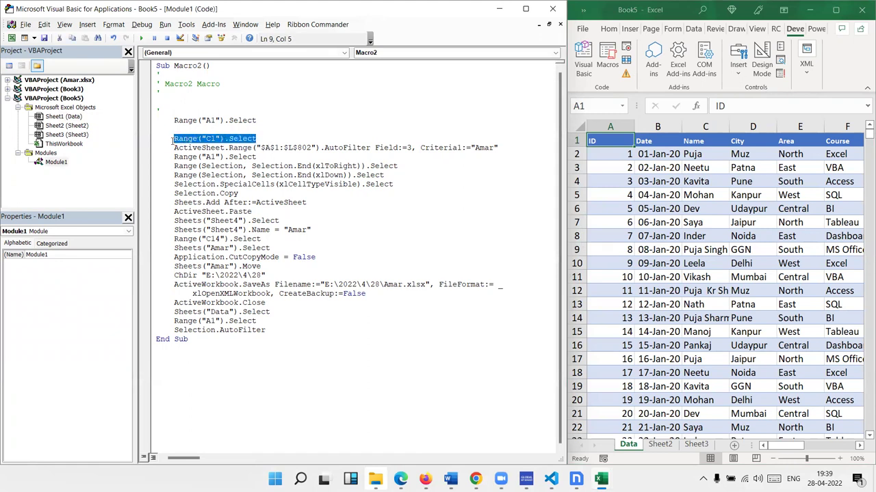
key(Delete)
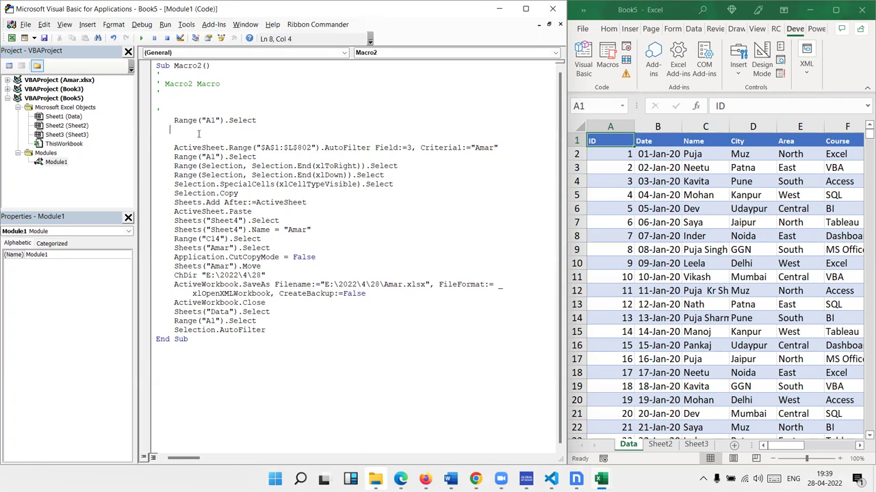
key(BackSpace)
key(BackSpace)
key(Right)
key(Right)
key(Delete)
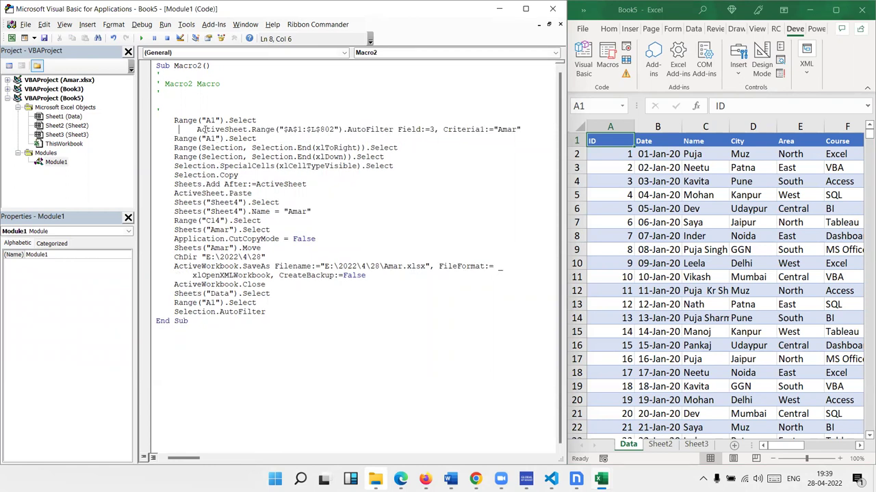
key(Delete)
key(Delete)
key(Delete)
key(Delete)
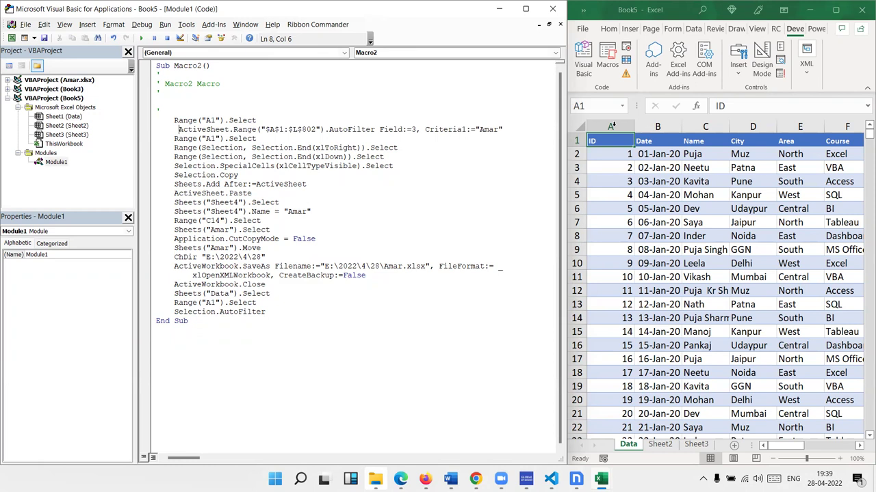
Delete the duplicate Range("A1").Select line after the AutoFilter statement.
drag(257, 120, 174, 121)
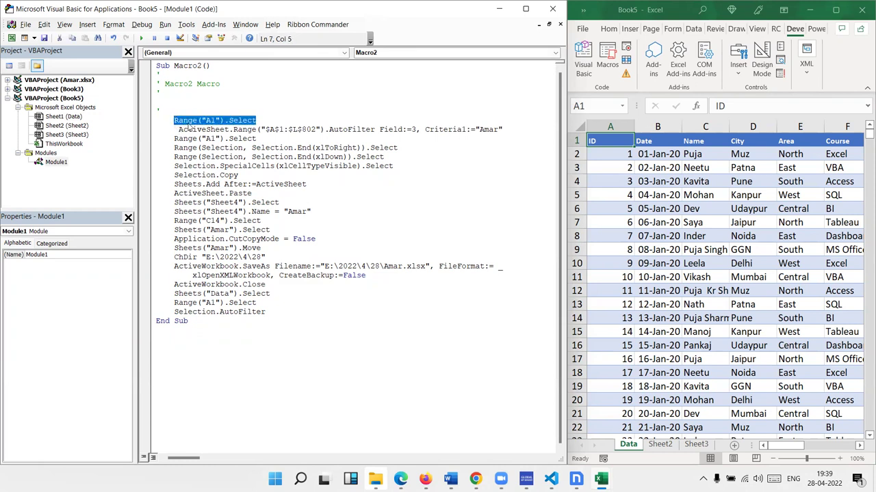
drag(268, 142, 169, 139)
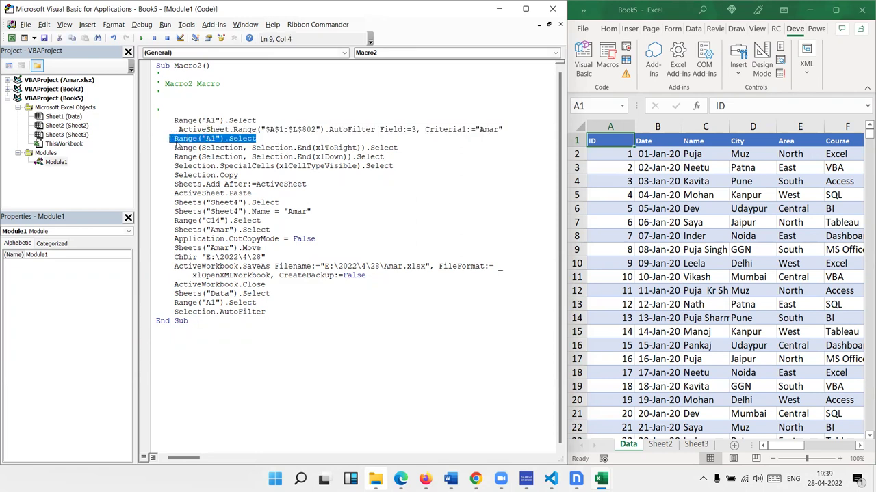
key(Delete)
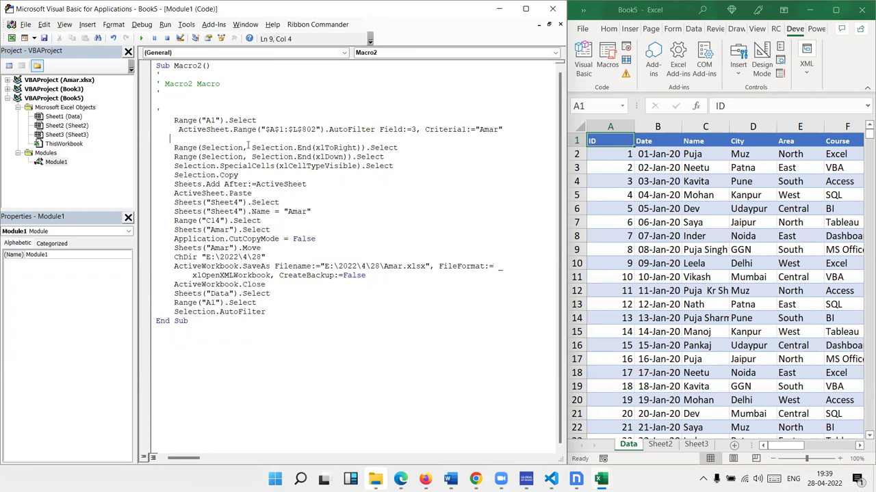
click(213, 130)
Compare the $A$1:$L$802 filter range with the Data sheet, whose data ends at row 802.
click(243, 132)
drag(265, 130, 315, 132)
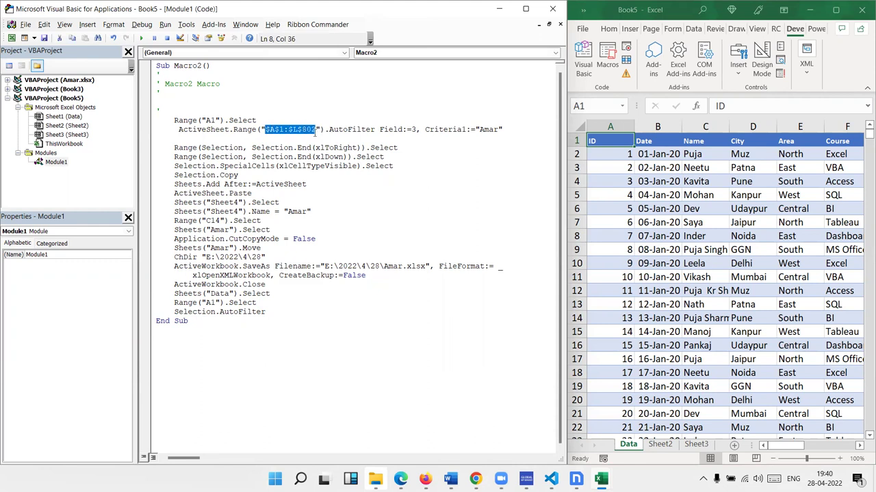
click(632, 170)
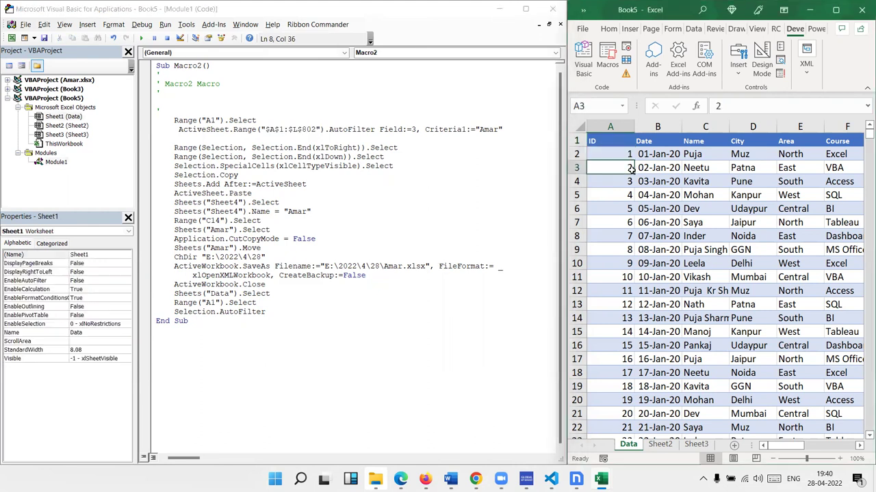
key(ctrl+Down)
key(Down)
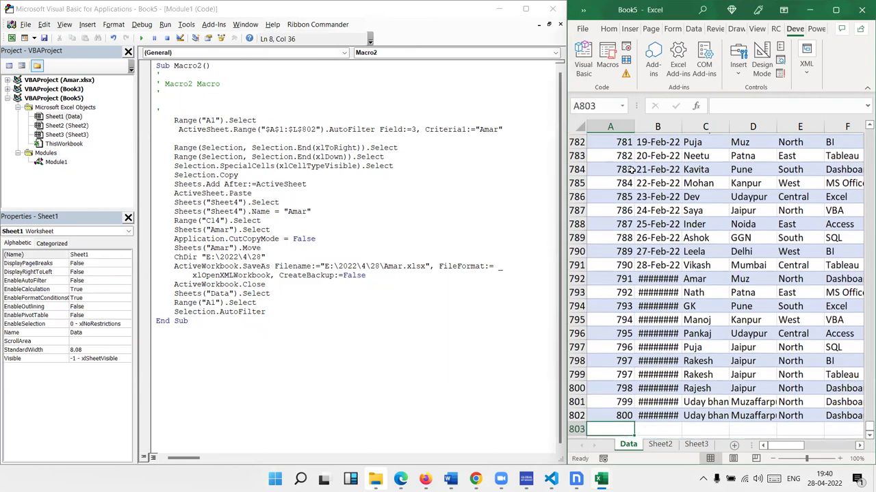
key(Up)
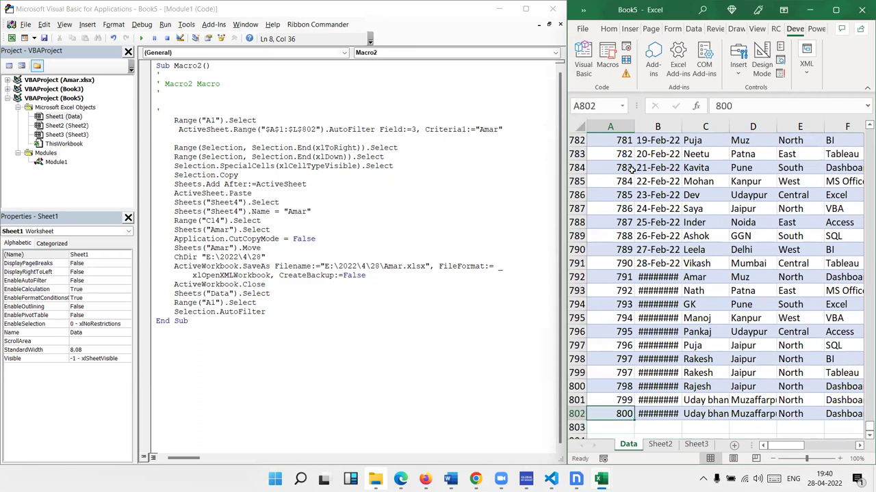
key(ctrl+Up)
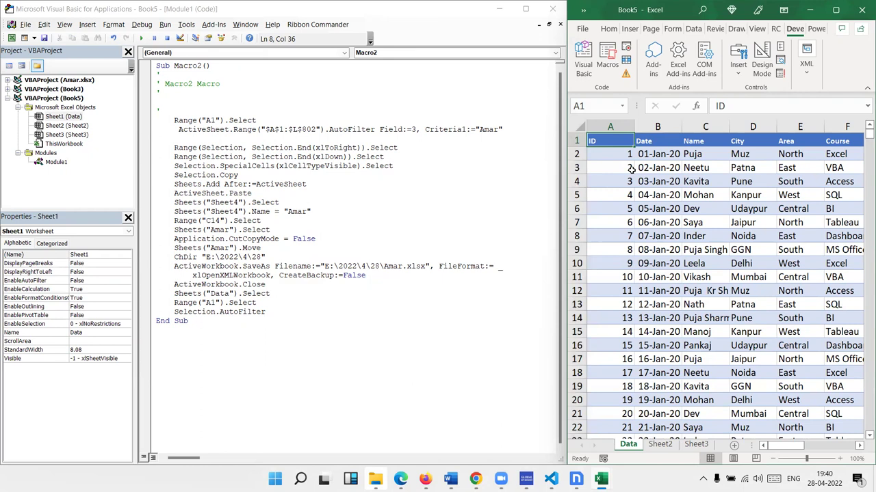
key(ctrl+shift+l)
key(ctrl+shift+l)
Begin trimming the filter range, undoing an accidental deletion and selecting "$A$1:".
double_click(283, 132)
click(285, 130)
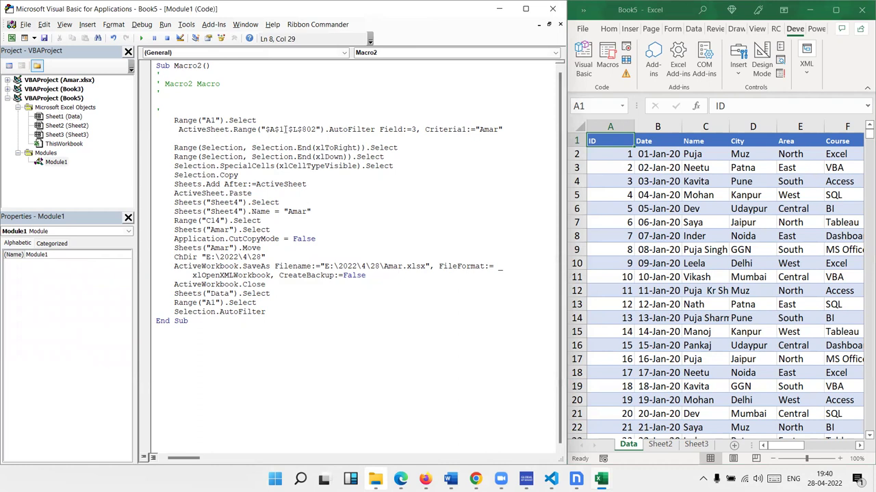
key(Delete)
key(Delete)
key(Delete)
key(Delete)
key(Delete)
key(Delete)
key(Delete)
click(360, 201)
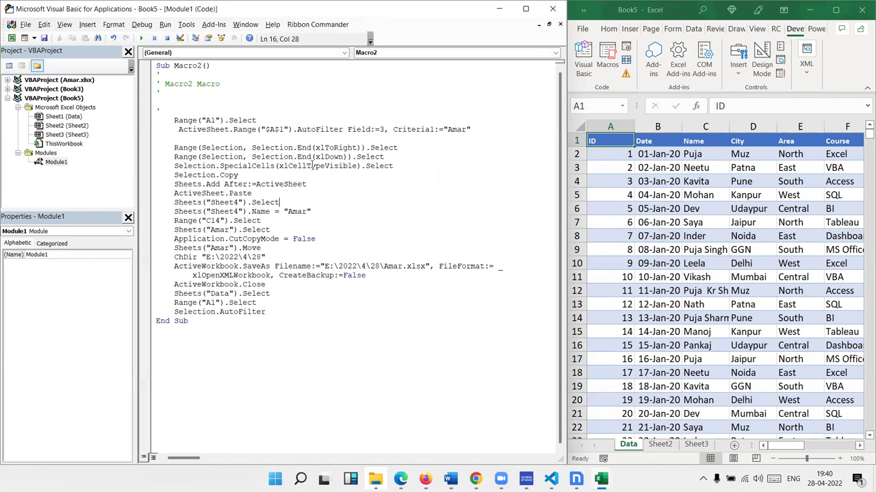
click(279, 129)
key(ctrl+z)
key(ctrl+z)
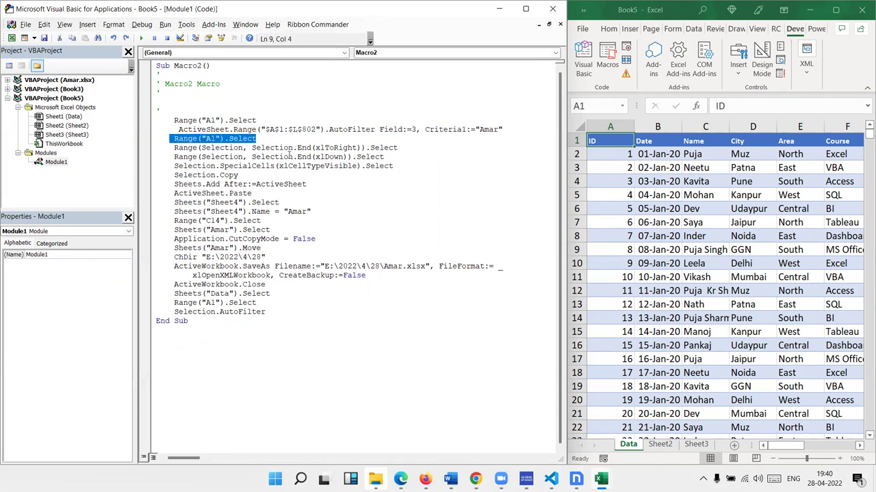
key(Delete)
double_click(276, 129)
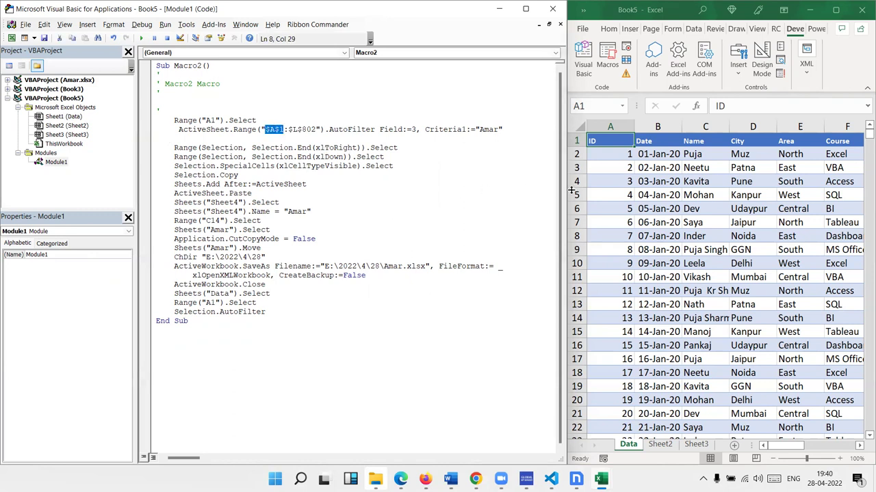
key(shift+Right)
Cut the AutoFilter range down to "$A$1" and check the full table selection from A1.
click(651, 198)
click(610, 138)
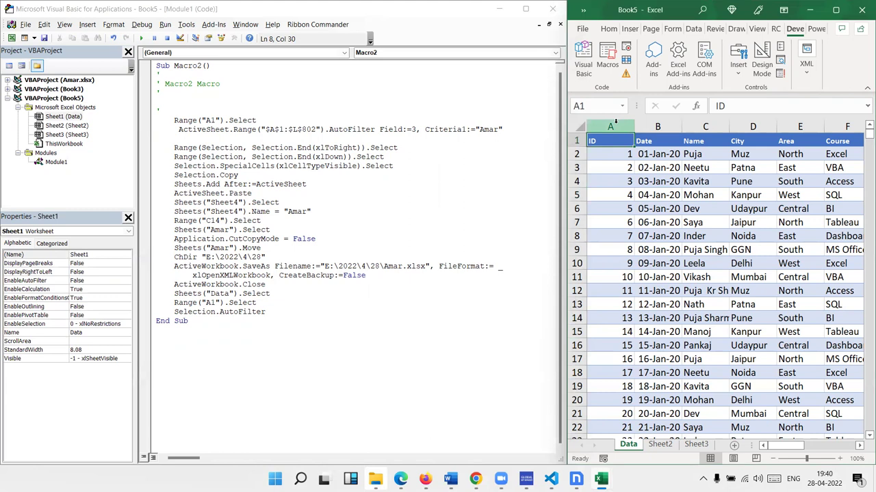
click(298, 127)
click(290, 130)
key(Delete)
key(Delete)
key(Delete)
key(Delete)
key(Delete)
key(Delete)
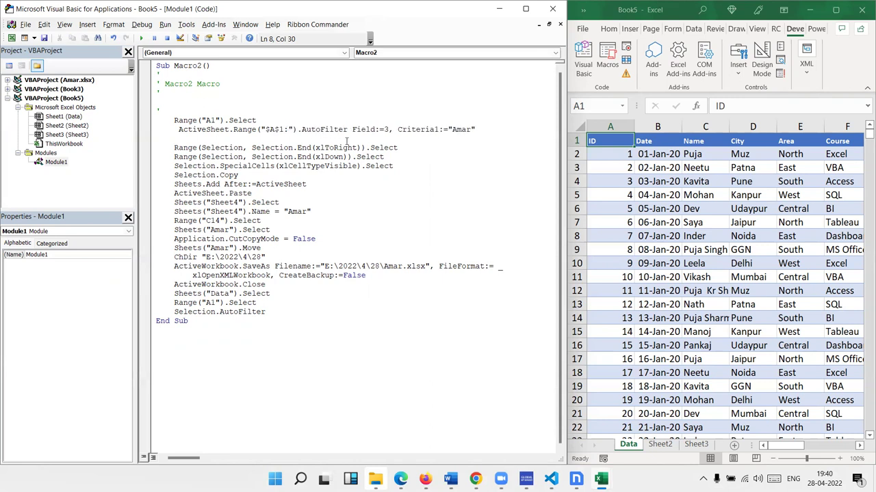
key(BackSpace)
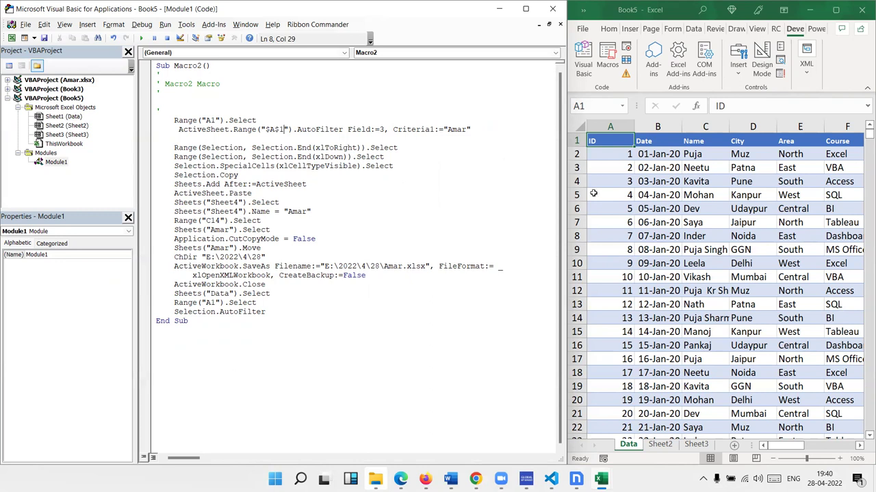
click(633, 157)
click(621, 140)
key(ctrl+shift+End)
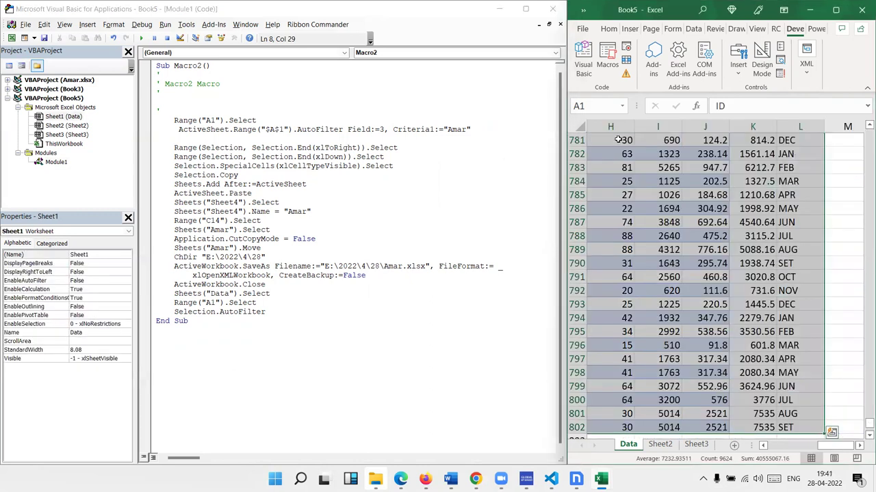
key(ctrl+Home)
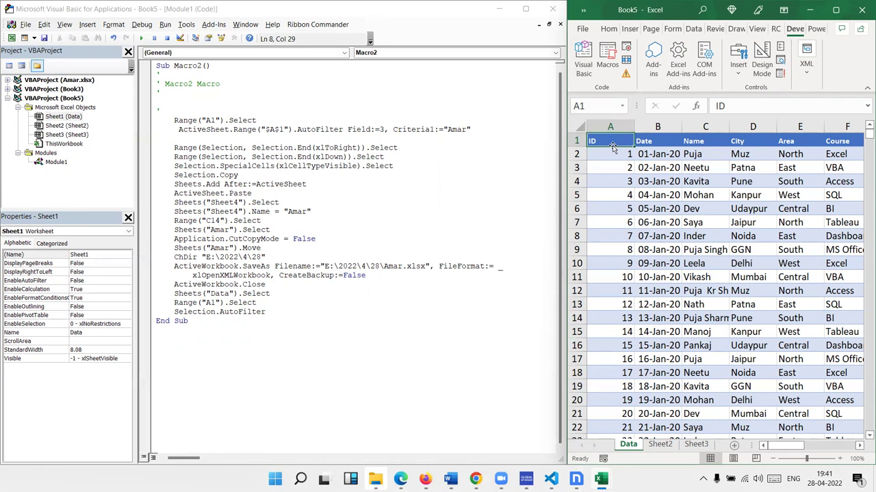
key(ctrl+shift+Right)
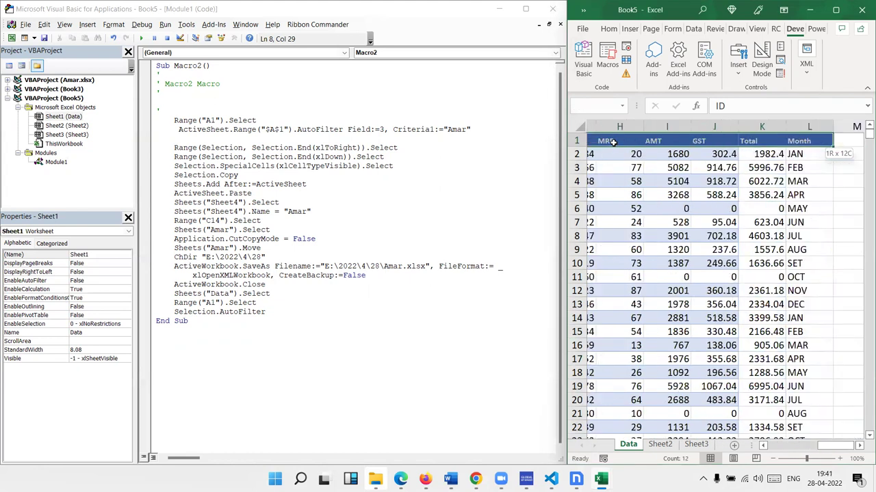
key(ctrl+shift+Down)
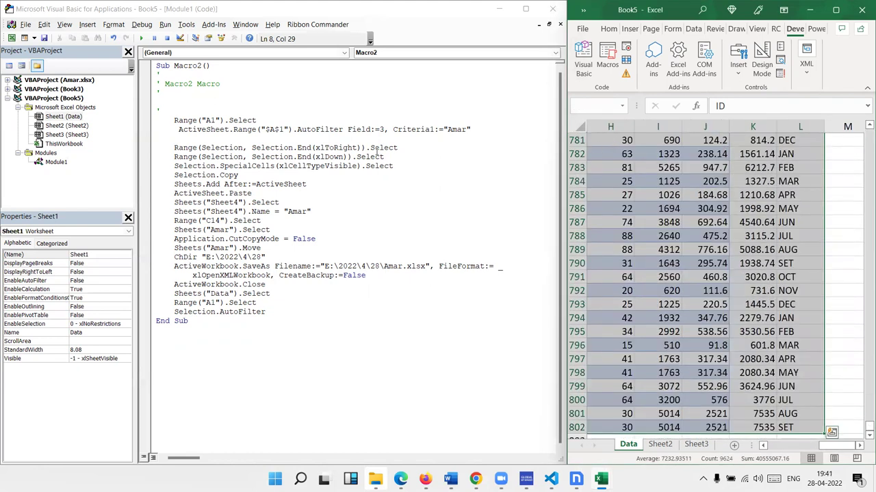
double_click(370, 157)
drag(335, 149, 166, 148)
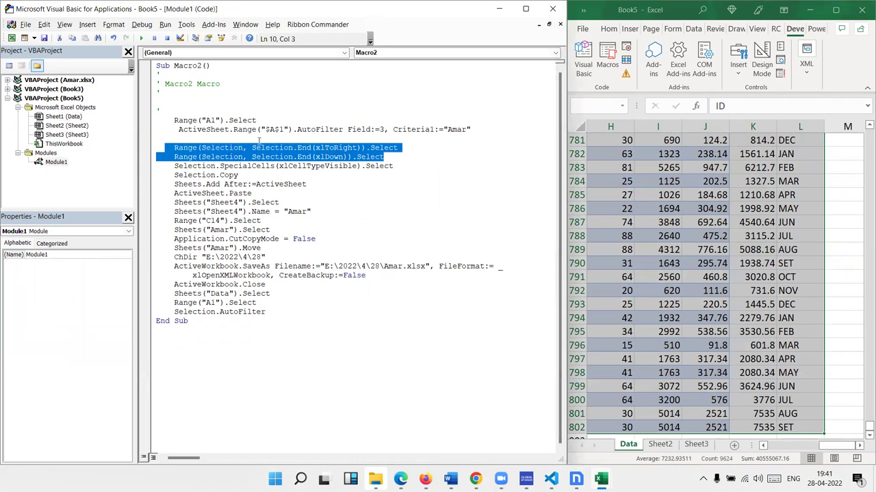
click(336, 175)
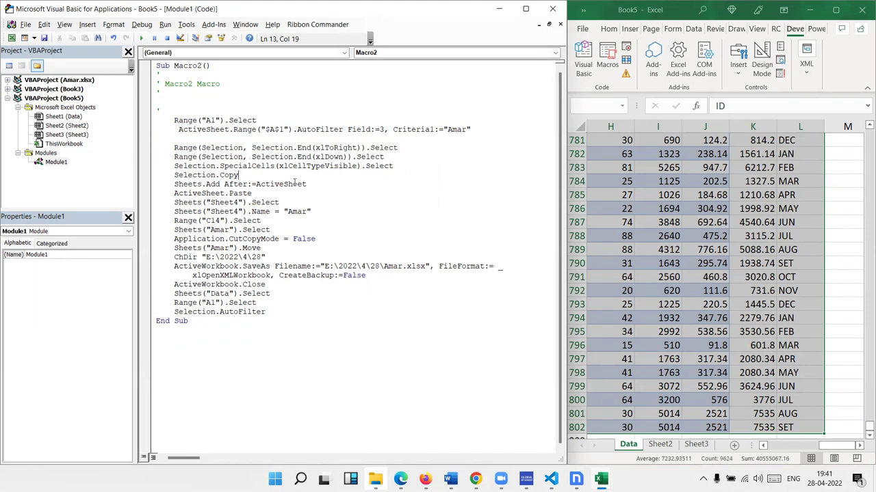
double_click(295, 169)
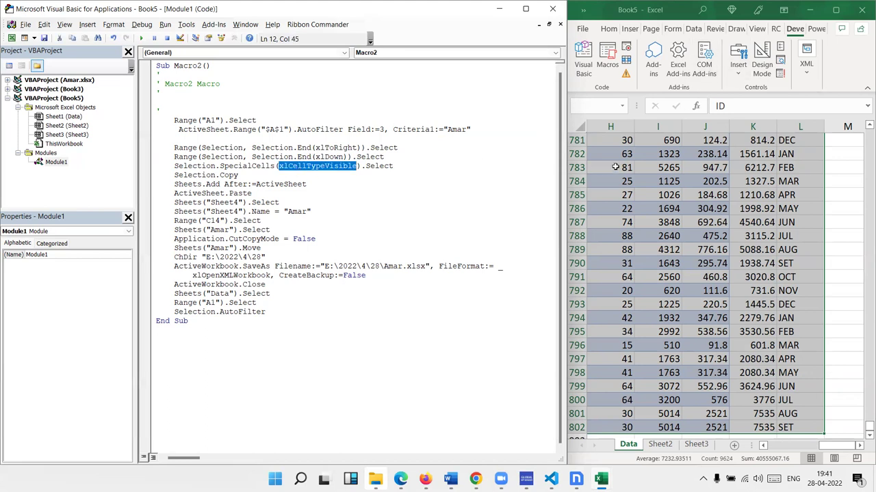
click(659, 167)
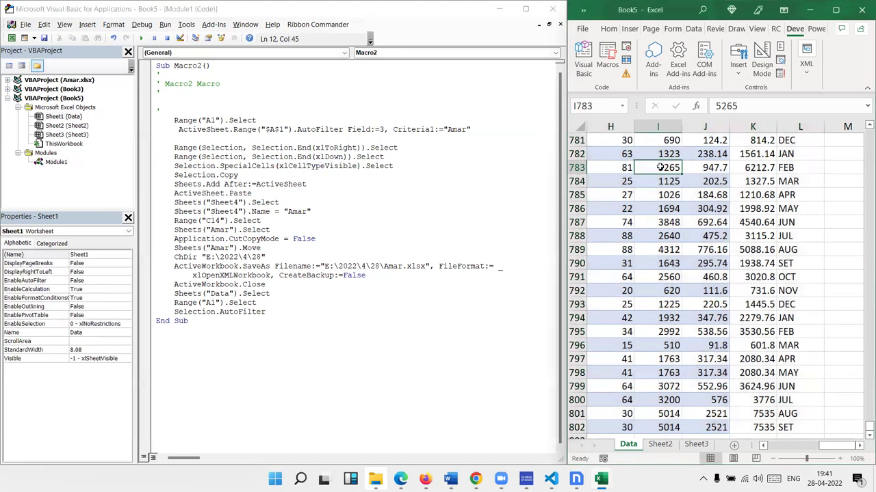
key(F5)
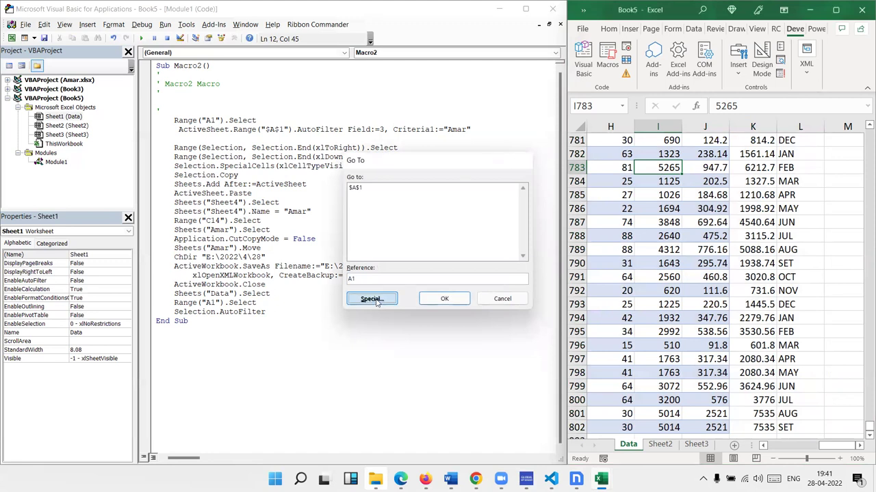
click(371, 299)
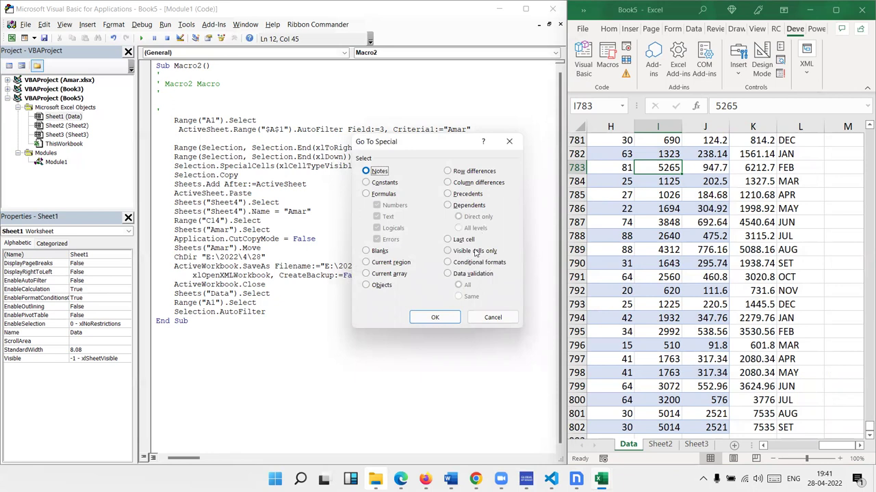
click(509, 141)
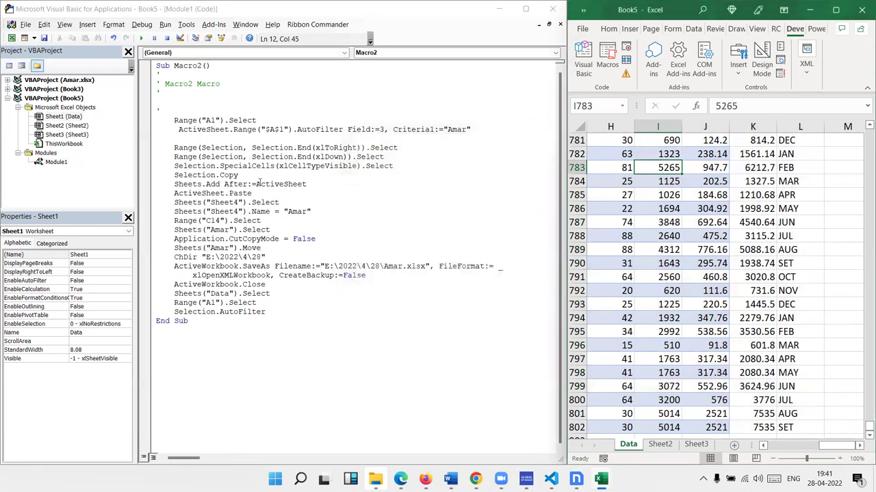
drag(239, 175, 177, 175)
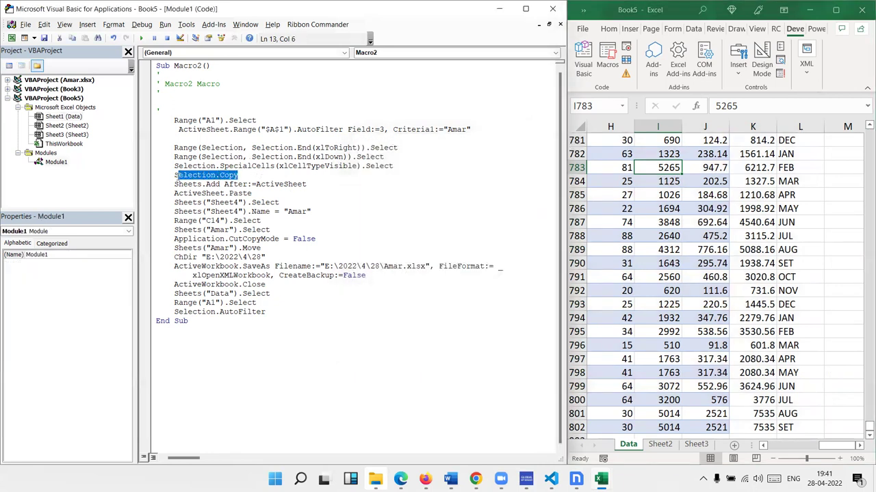
Delete Sheets("Sheet4").Select and change the rename line to ActiveSheet.Name = "Amar".
drag(315, 184, 177, 184)
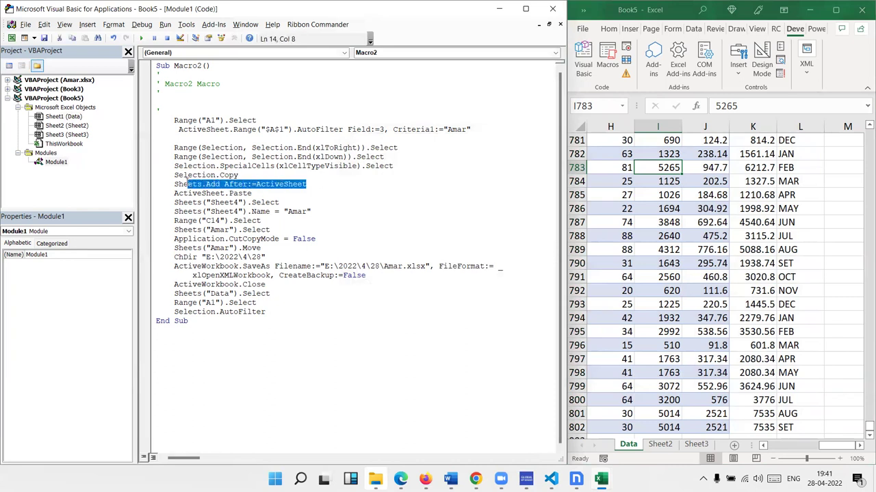
mouse_move(252, 194)
mouse_down()
mouse_move(177, 194)
mouse_move(285, 211)
mouse_move(292, 199)
mouse_up()
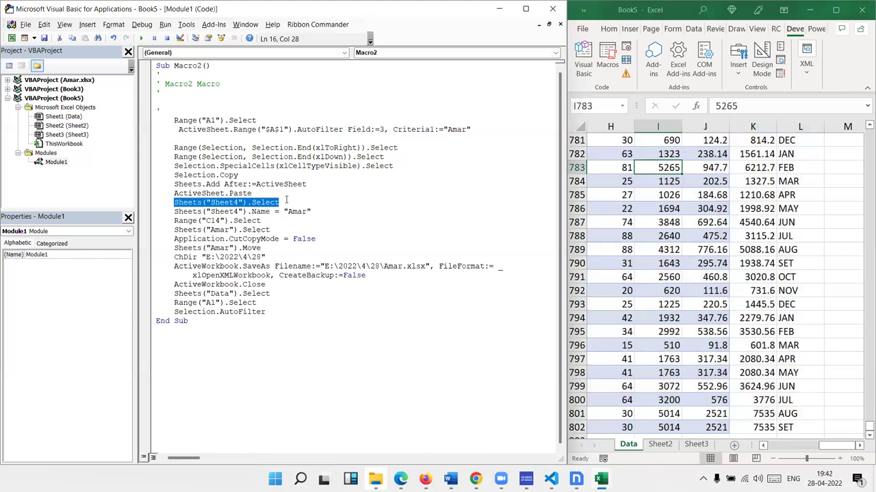
key(Delete)
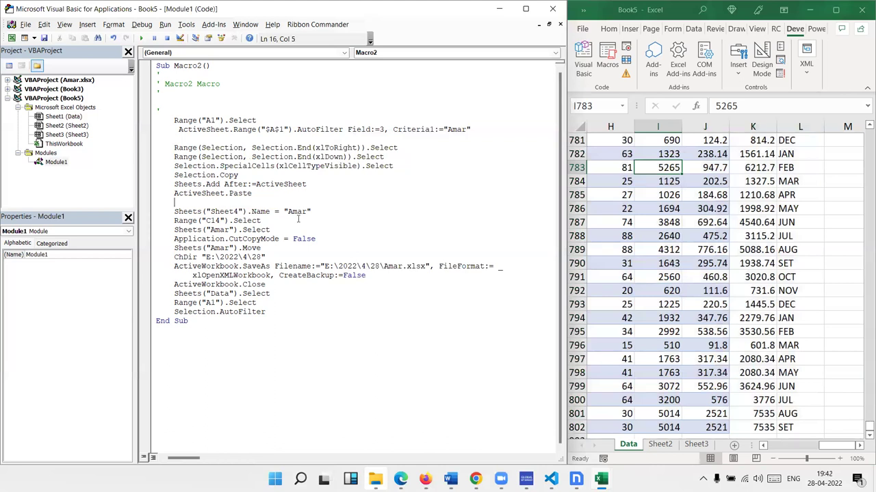
double_click(218, 194)
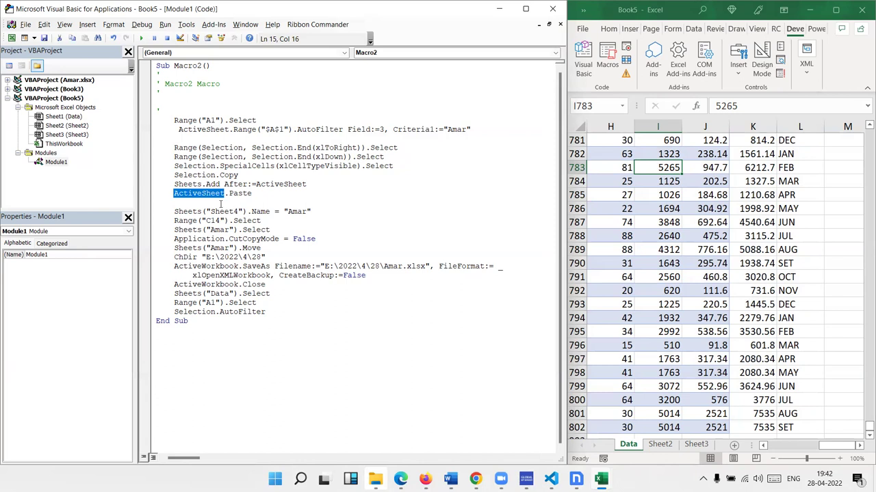
key(ctrl+c)
double_click(240, 194)
double_click(260, 212)
drag(247, 212, 174, 212)
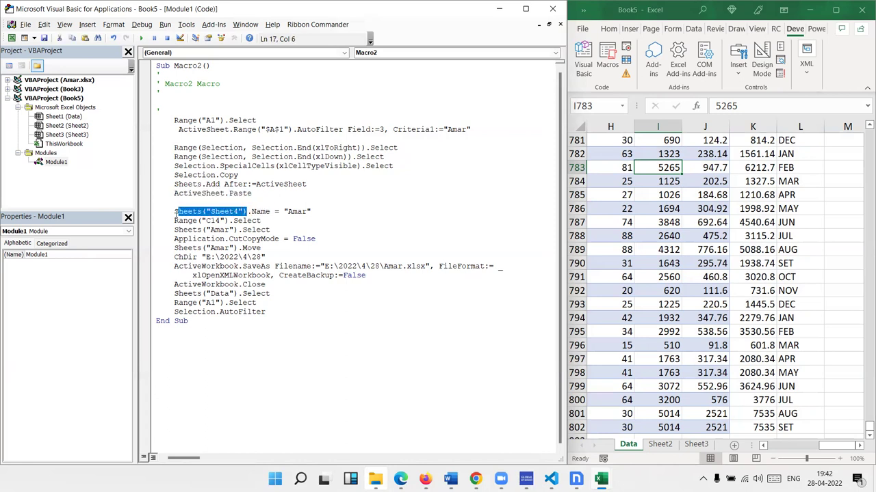
key(ctrl+v)
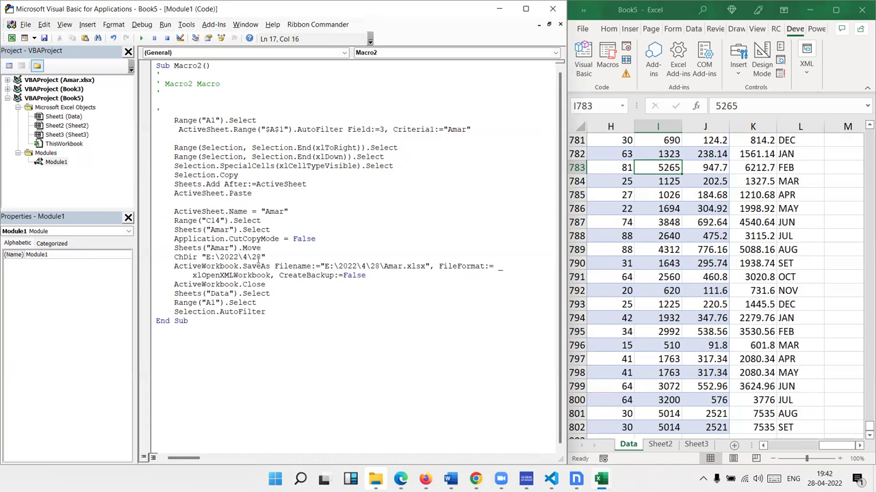
Delete the Range("C14") and Sheets("Amar") select lines and review the revised code.
click(264, 275)
drag(274, 230, 175, 221)
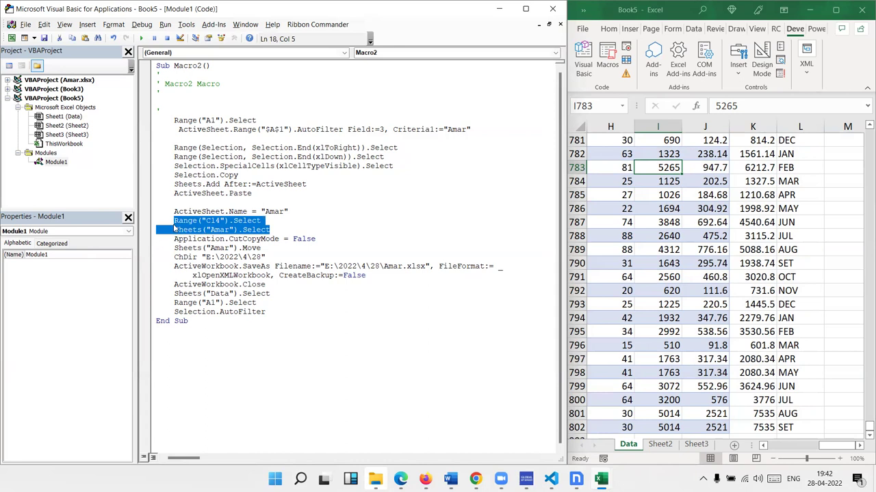
key(Delete)
drag(176, 184, 239, 182)
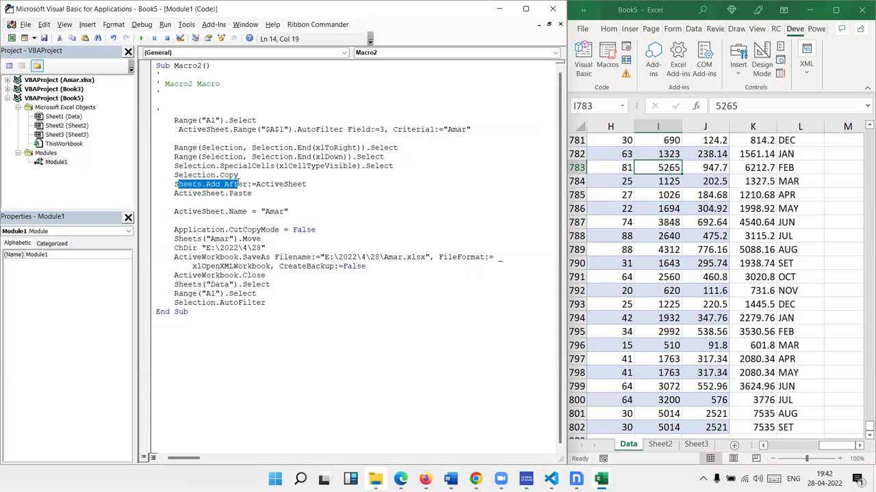
double_click(211, 194)
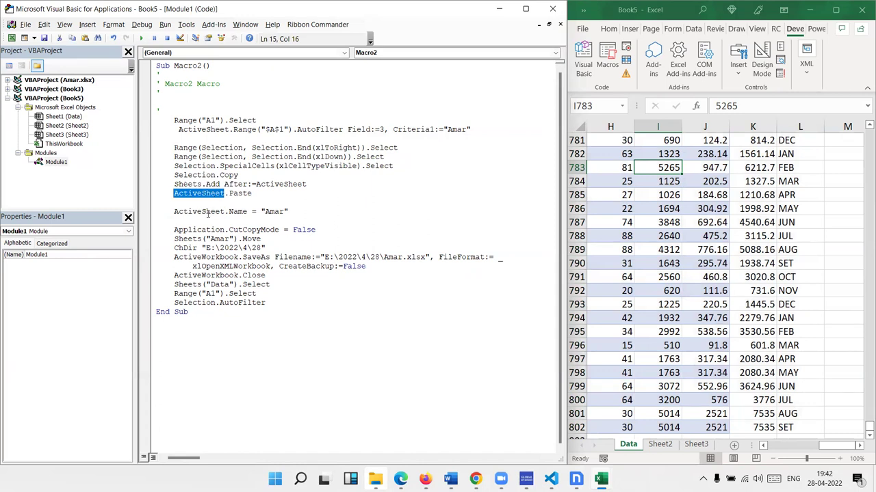
double_click(208, 213)
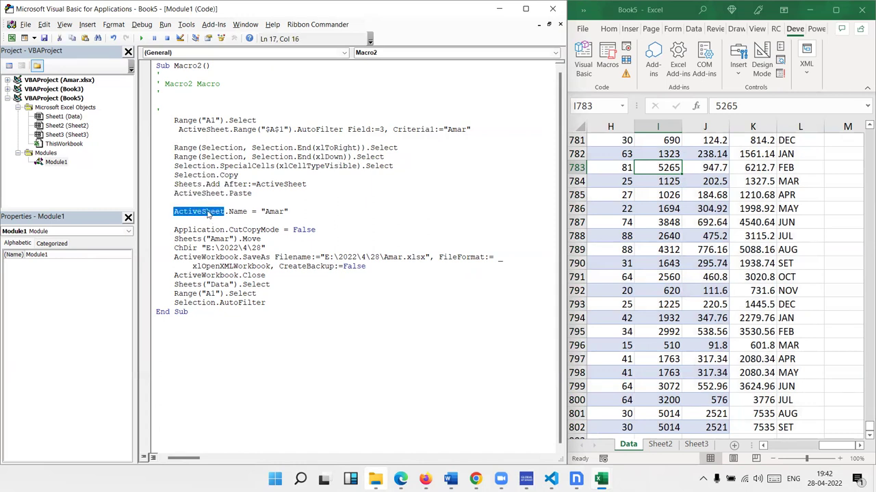
click(273, 212)
double_click(273, 212)
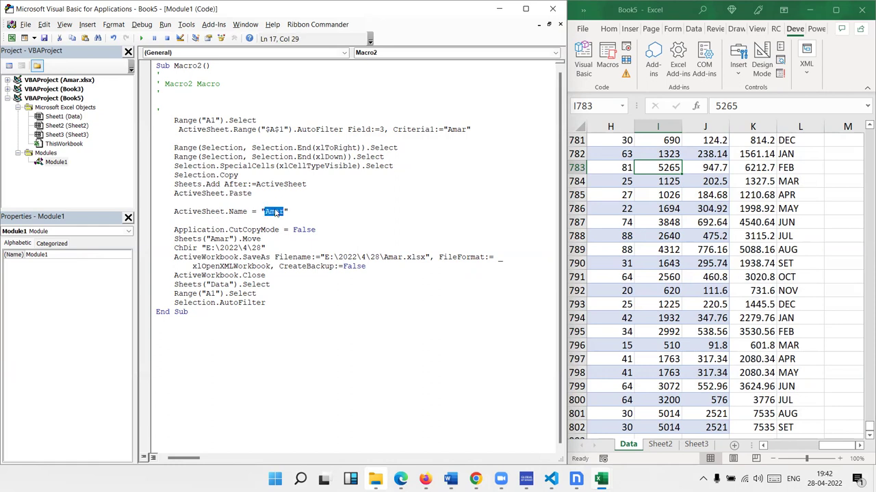
mouse_move(176, 230)
mouse_down()
mouse_move(242, 239)
mouse_move(292, 231)
mouse_up()
click(670, 182)
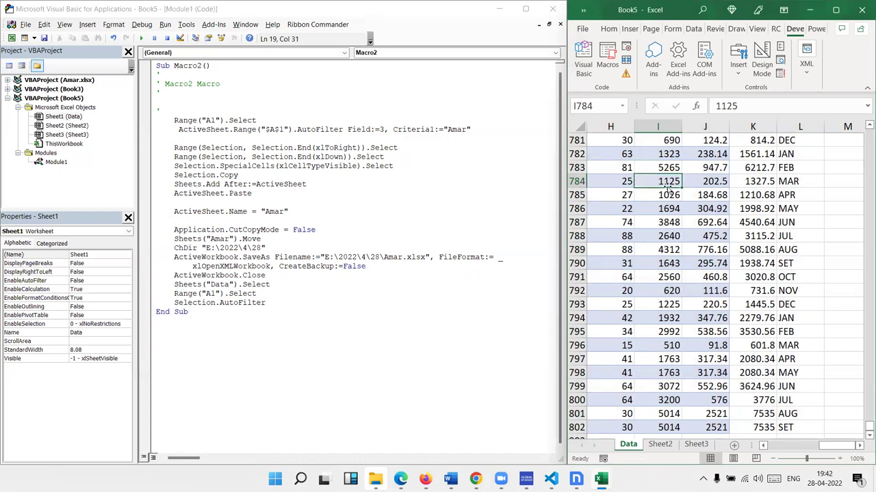
click(294, 234)
click(333, 226)
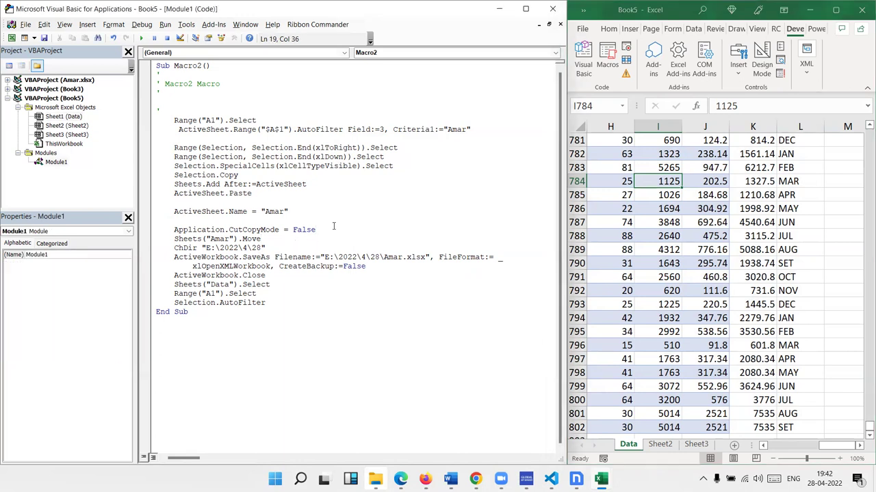
Add blank lines around the Move line and change it to ActiveSheet.Move.
key(Return)
click(280, 248)
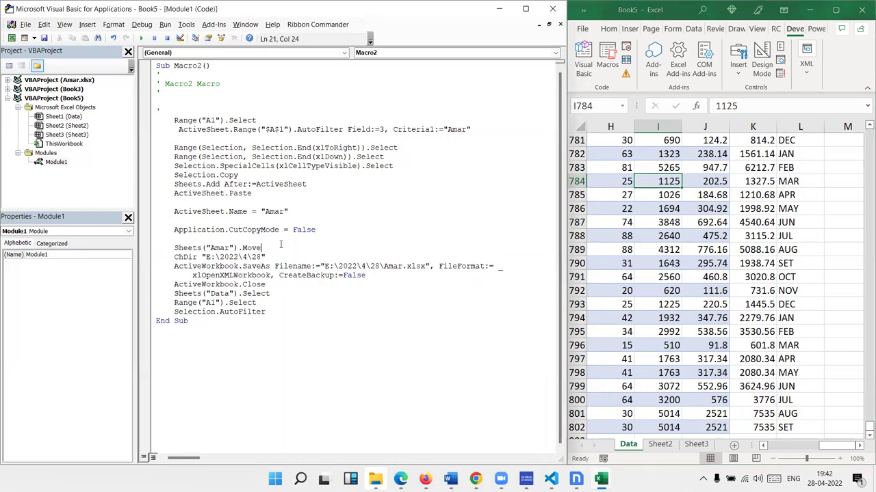
key(Return)
key(Return)
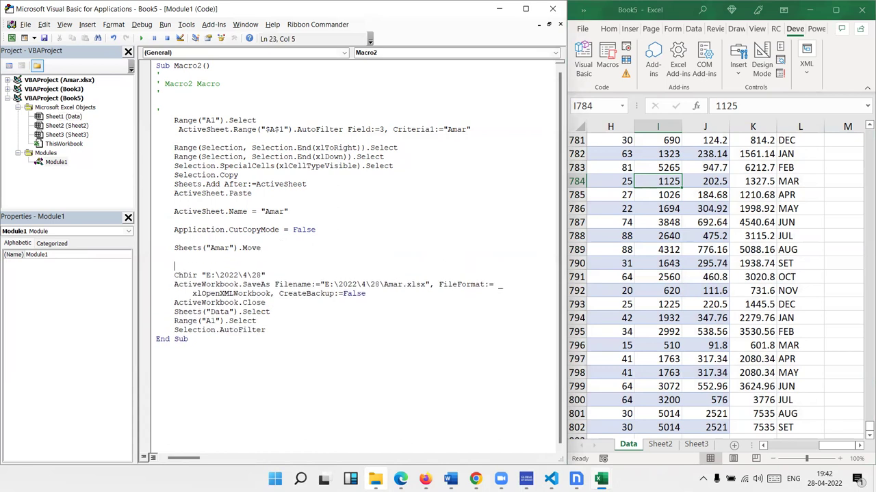
double_click(203, 212)
click(233, 212)
double_click(268, 212)
drag(237, 248, 170, 253)
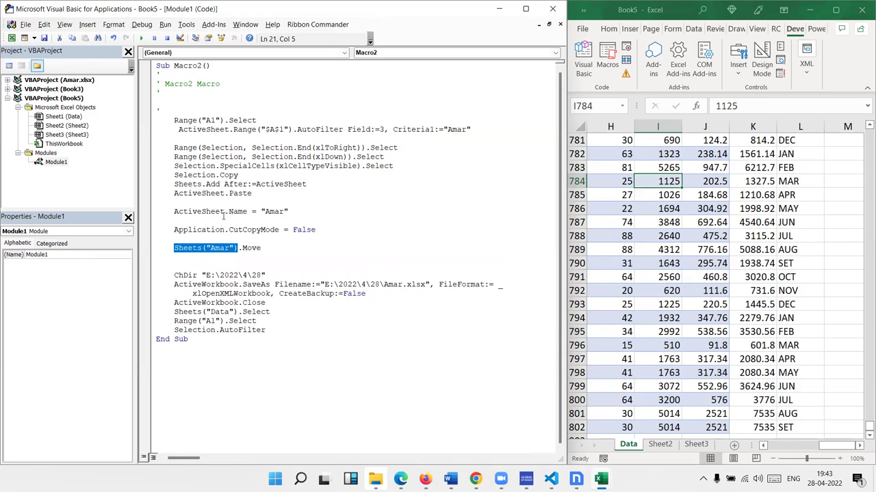
drag(225, 214, 173, 214)
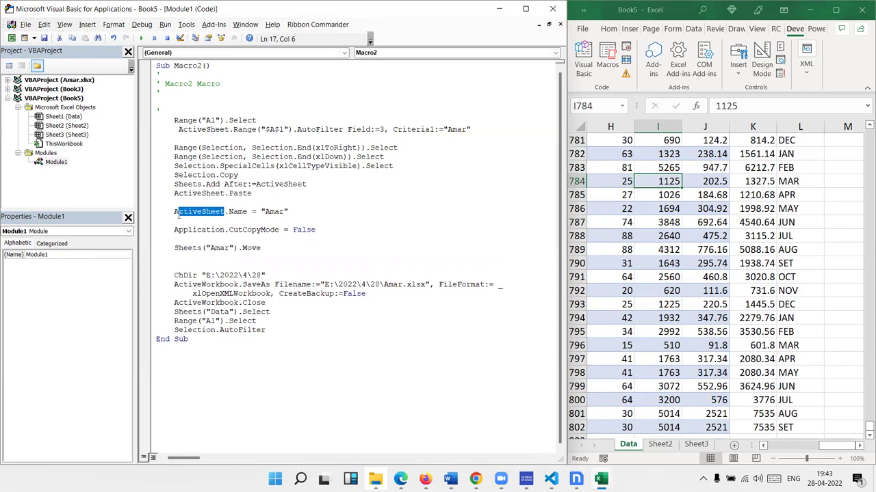
key(ctrl+c)
drag(237, 250, 169, 253)
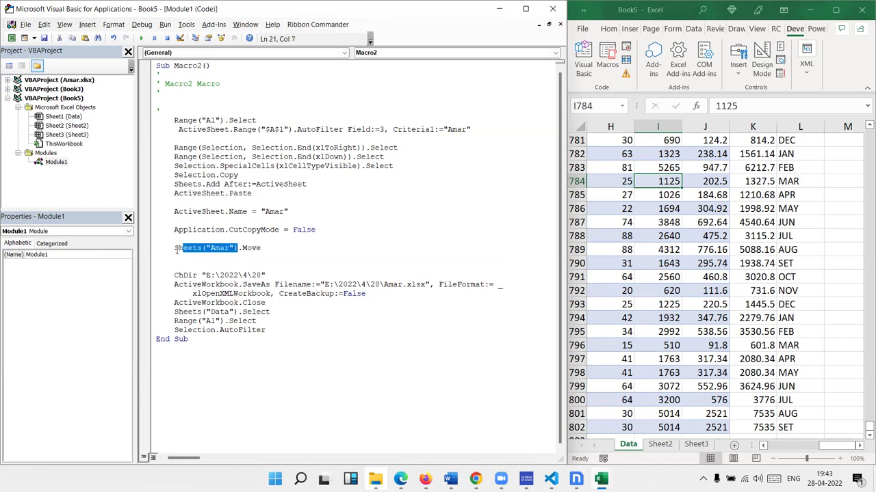
key(ctrl+v)
Delete the ChDir "E:\2022\4\28" line and review the statement returning to Data.
click(241, 258)
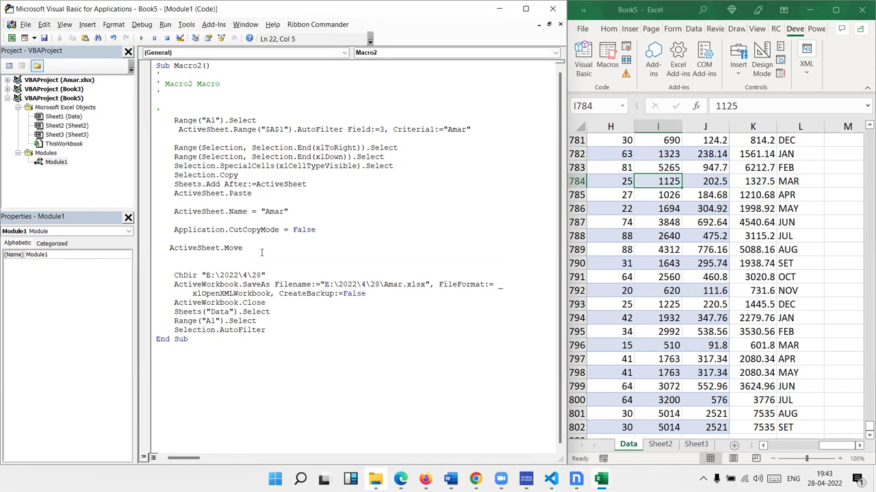
drag(268, 275, 175, 276)
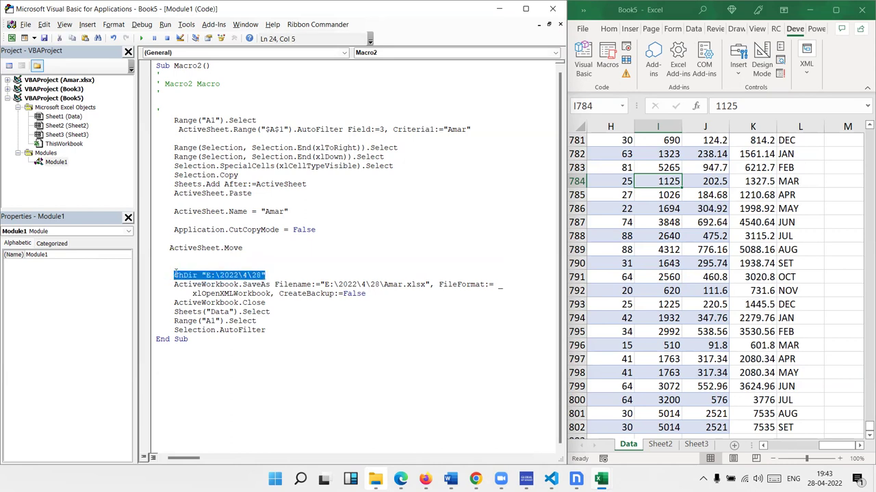
key(Delete)
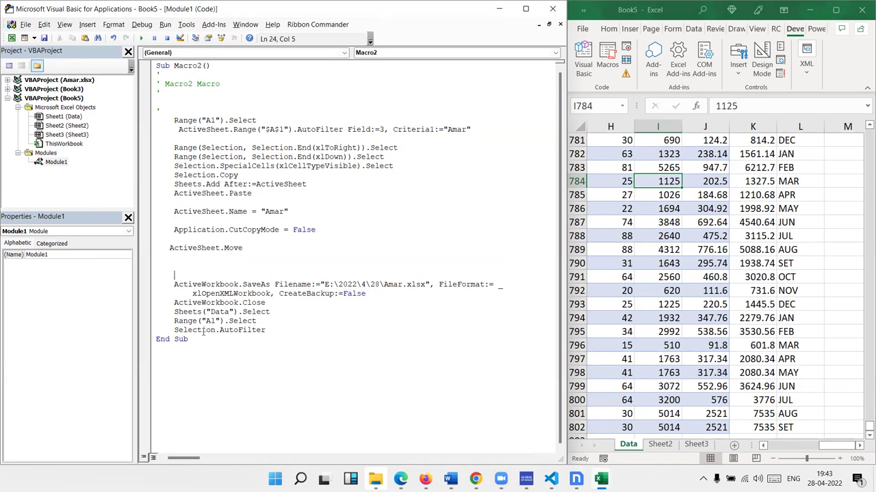
double_click(216, 313)
click(214, 315)
drag(273, 315, 174, 315)
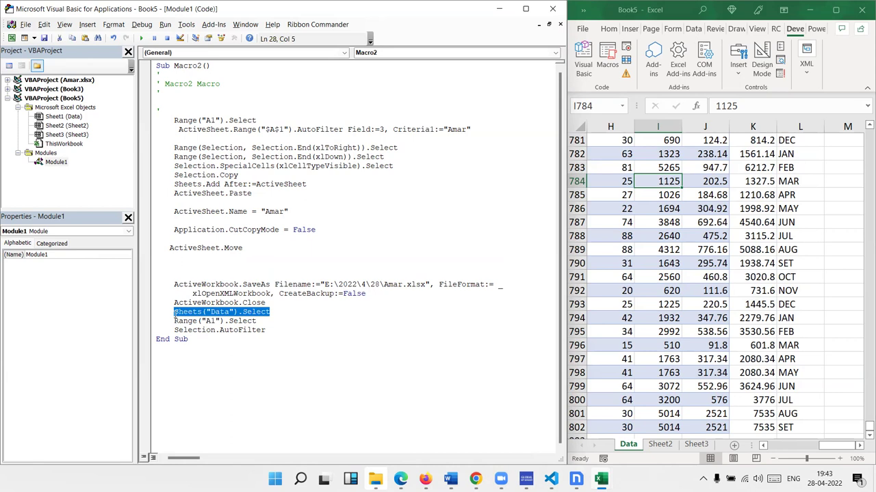
click(191, 263)
double_click(207, 284)
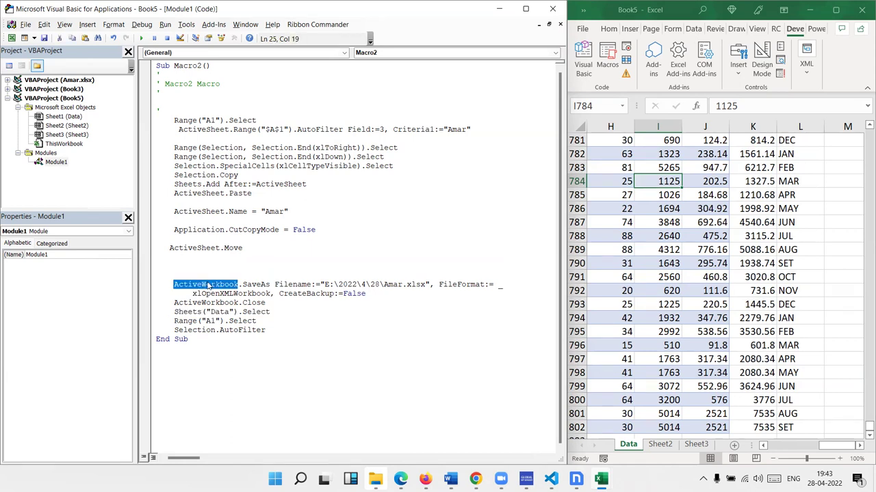
double_click(215, 249)
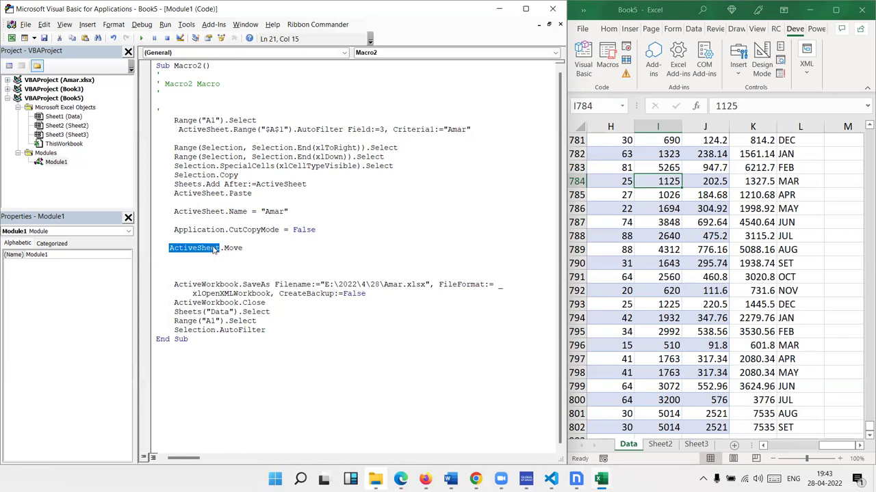
click(271, 284)
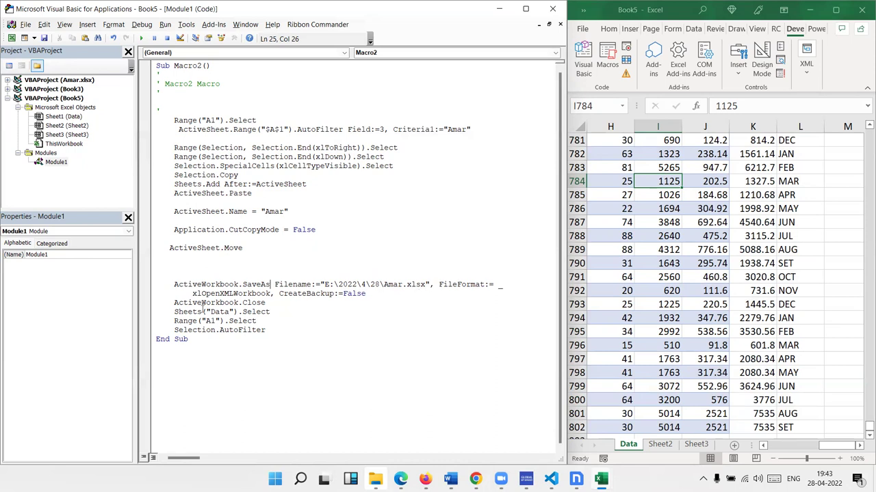
double_click(176, 306)
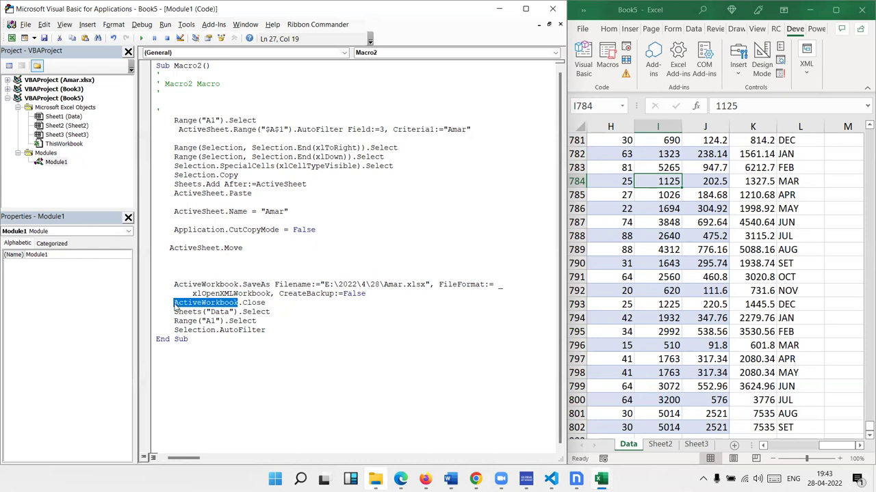
click(175, 306)
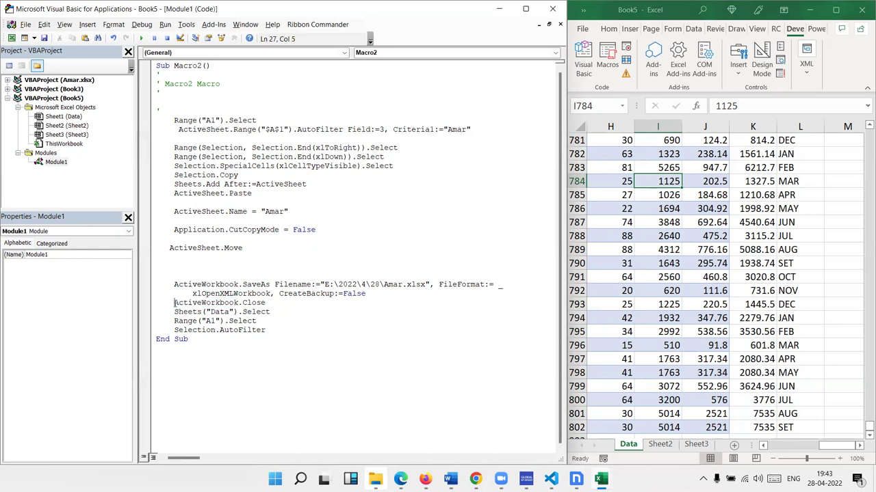
double_click(176, 312)
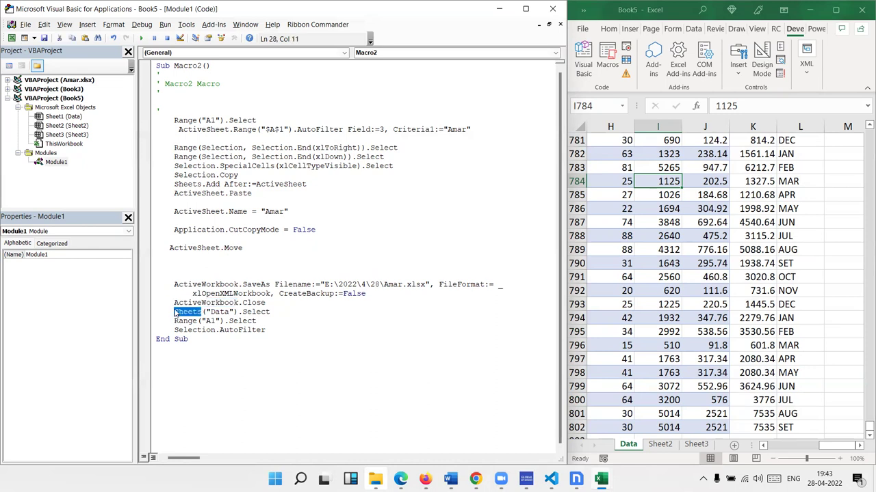
click(175, 320)
double_click(175, 320)
click(170, 330)
click(175, 258)
key(Delete)
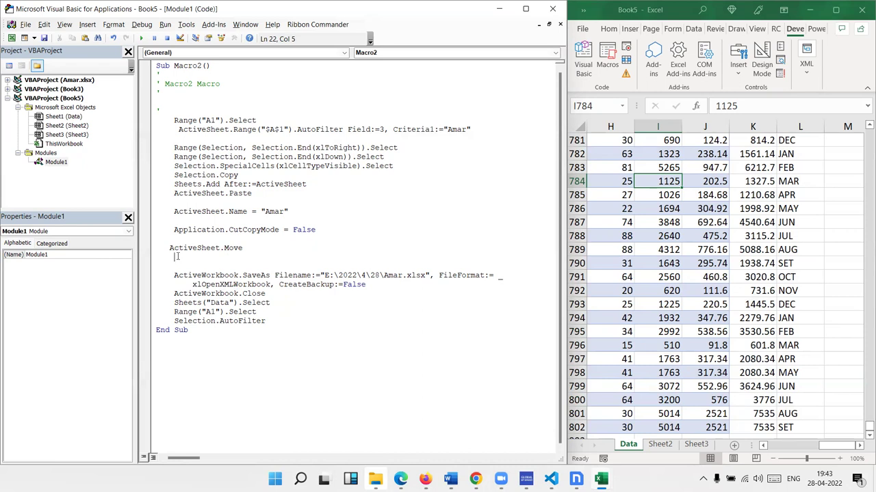
key(Delete)
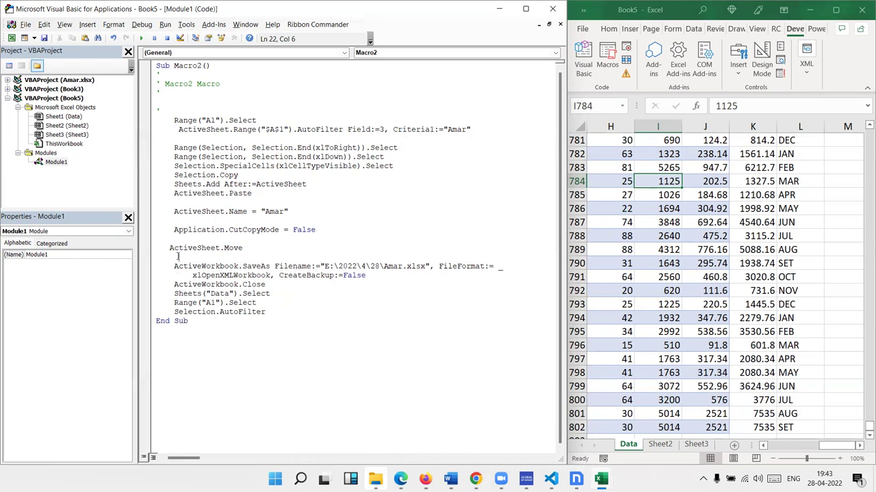
click(224, 239)
key(Delete)
double_click(274, 212)
double_click(455, 129)
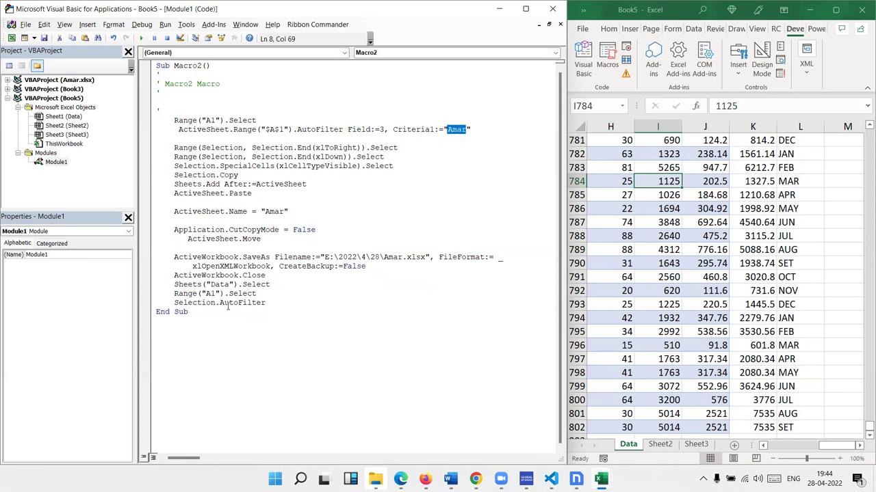
double_click(393, 257)
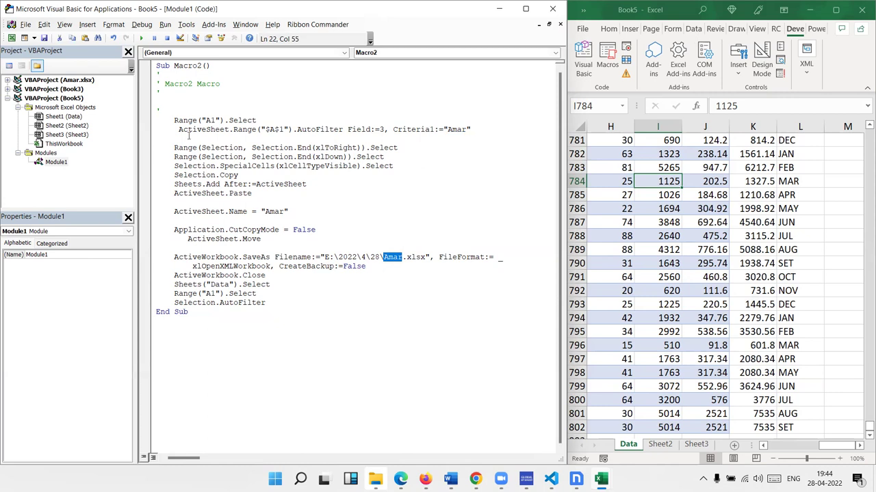
click(173, 119)
Insert the line n = InputBox("enter Name") above Range("A1").Select.
key(Return)
key(Up)
text(ad)
key(BackSpace)
key(BackSpace)
key(Home)
text(n=in)
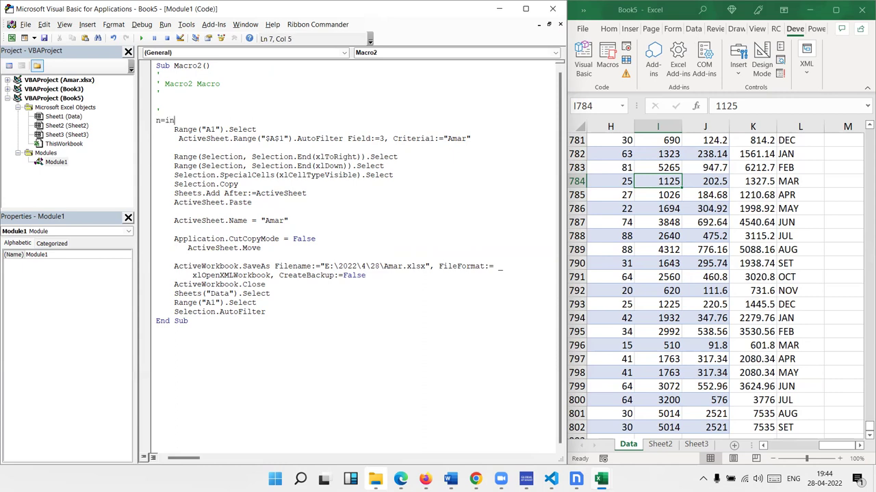
text(put)
text(box)
text(("enter Name)
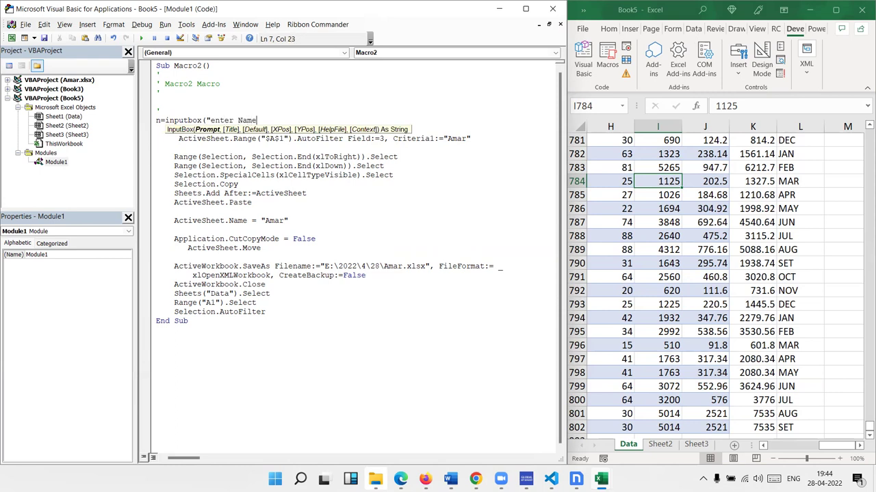
text("))
click(199, 148)
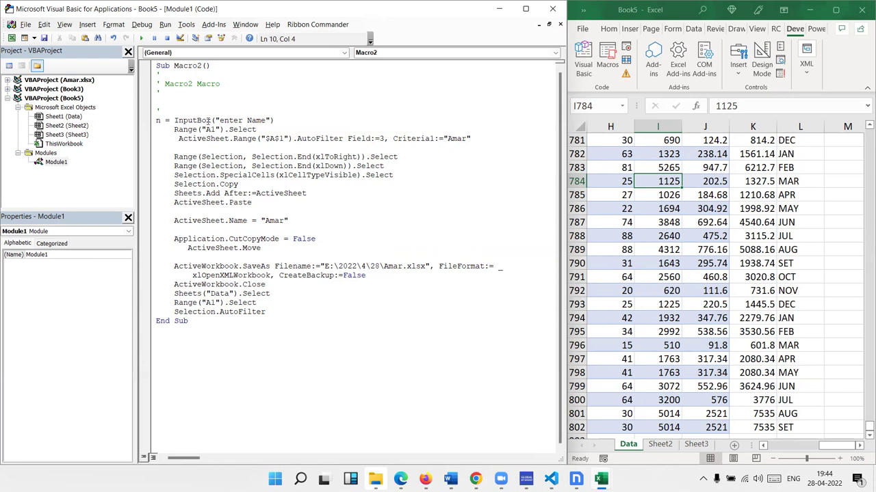
Review InputBox and the variable n, then select the hardcoded name in the filter criterion.
double_click(208, 121)
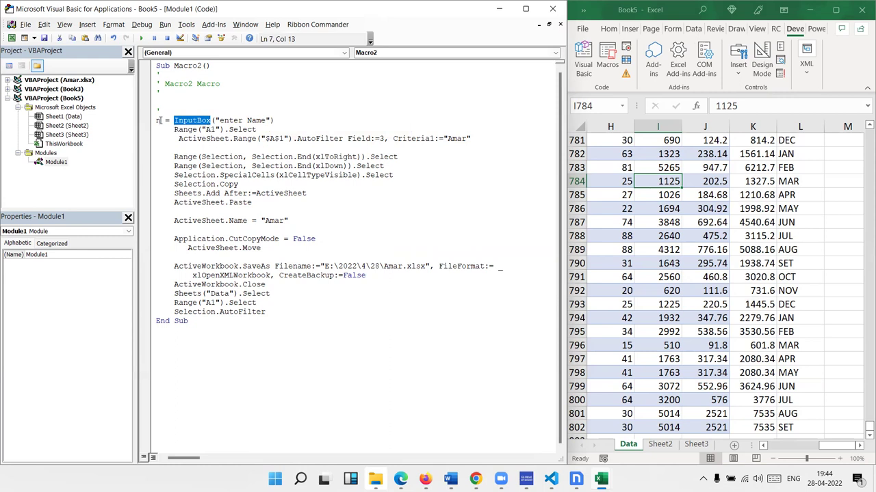
drag(161, 120, 152, 122)
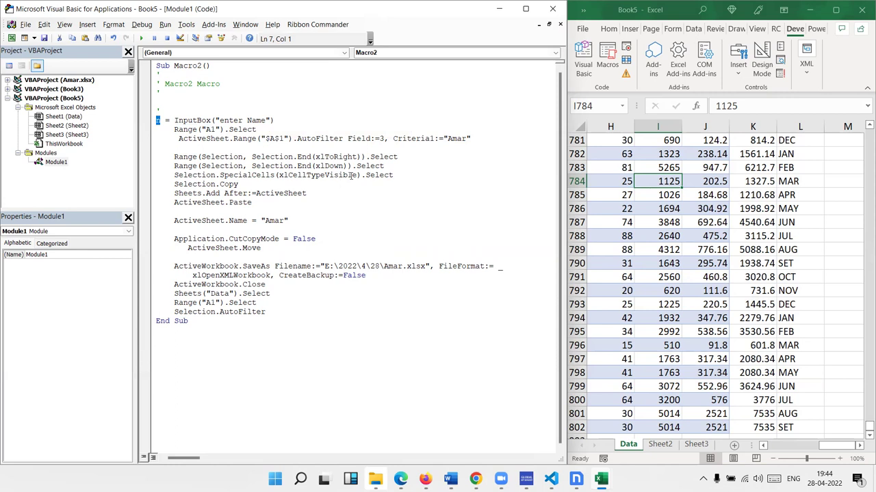
drag(441, 138, 469, 140)
Replace the hardcoded name with n in Criteria1, ActiveSheet.Name and the SaveAs filename.
key(ctrl+v)
drag(261, 220, 293, 219)
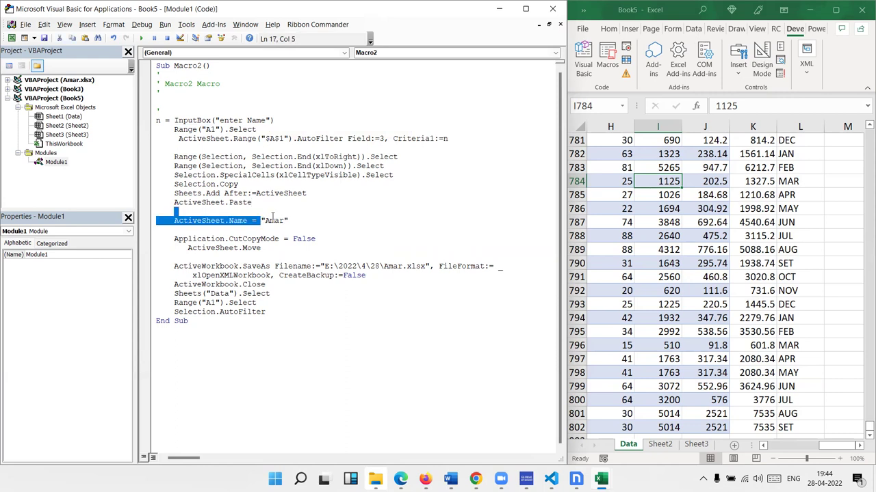
key(ctrl+v)
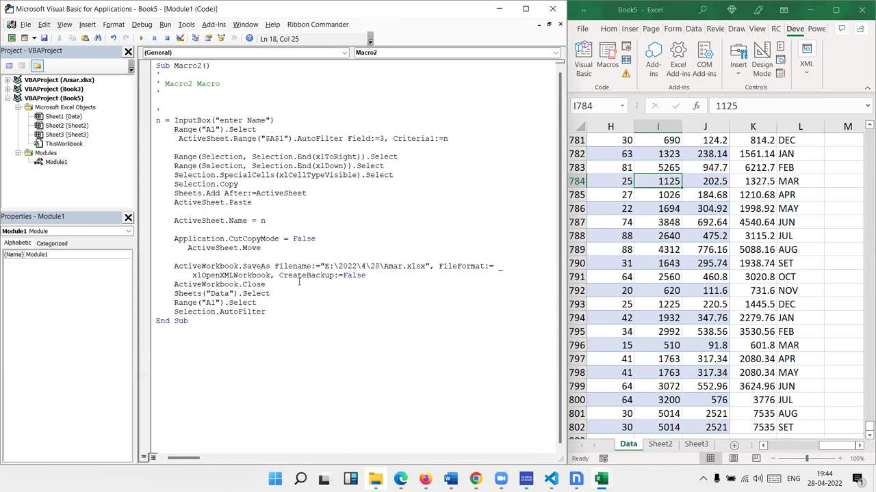
click(298, 293)
double_click(262, 220)
double_click(393, 266)
key(ctrl+v)
click(389, 295)
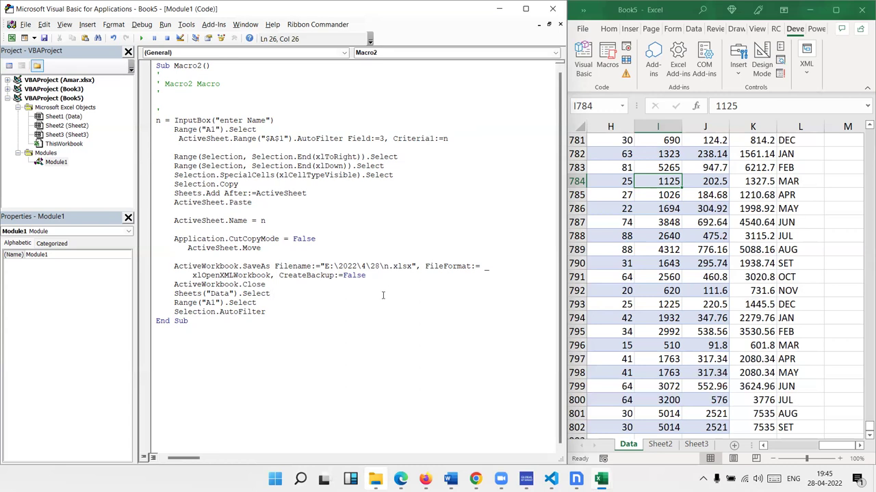
Review the n in the filter, sheet-name and save lines, and mark the save path before it.
double_click(386, 266)
click(450, 141)
click(300, 222)
double_click(387, 266)
mouse_move(157, 266)
mouse_down()
mouse_move(390, 266)
mouse_move(309, 261)
mouse_up()
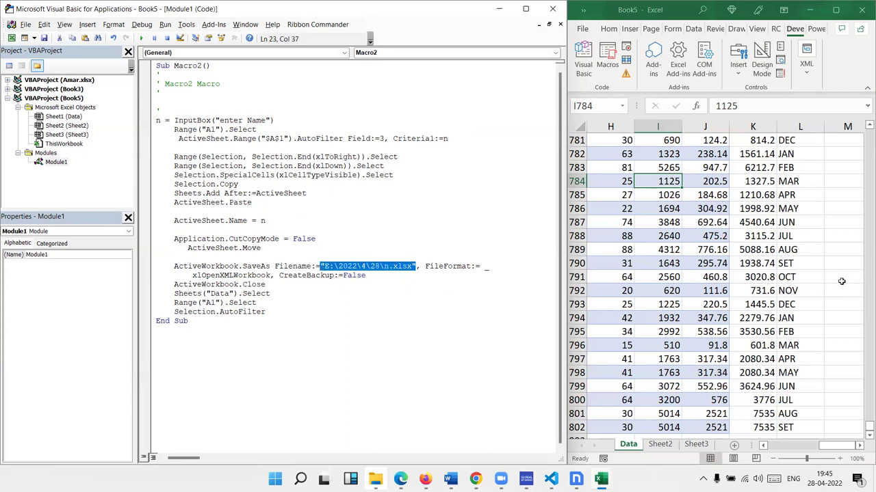
Demonstrate quoting by entering ="A1" in cell M790, then clear it again.
click(826, 262)
text(=)
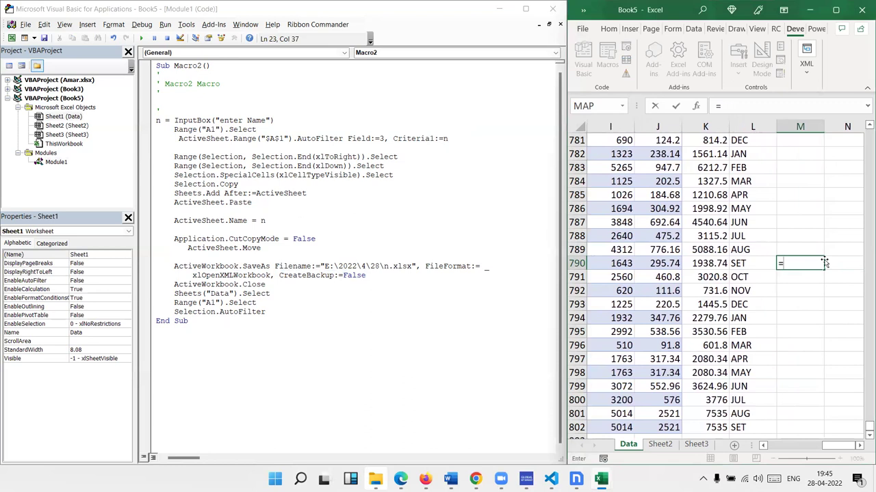
text("A1")
key(Return)
click(824, 263)
key(Delete)
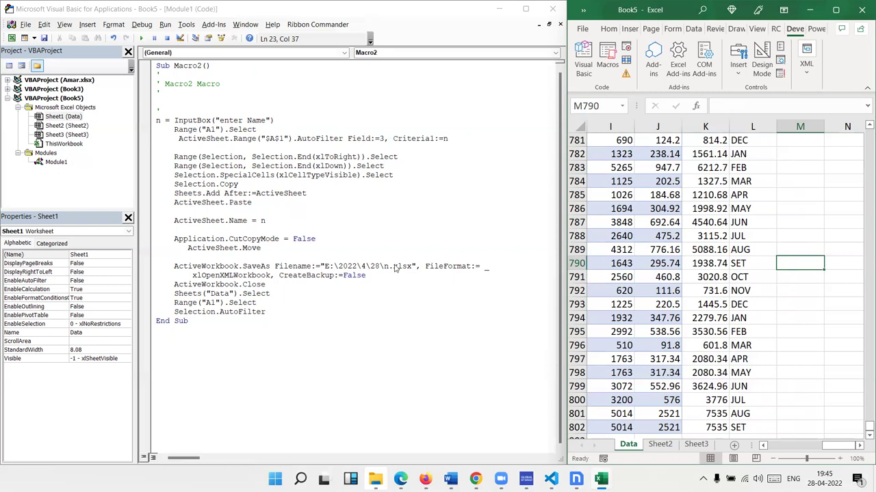
Change the SaveAs filename to "E:\2022\4\28\" & n & ".xlsx" by inserting " & n & ".
click(385, 271)
click(385, 270)
text(" & n)
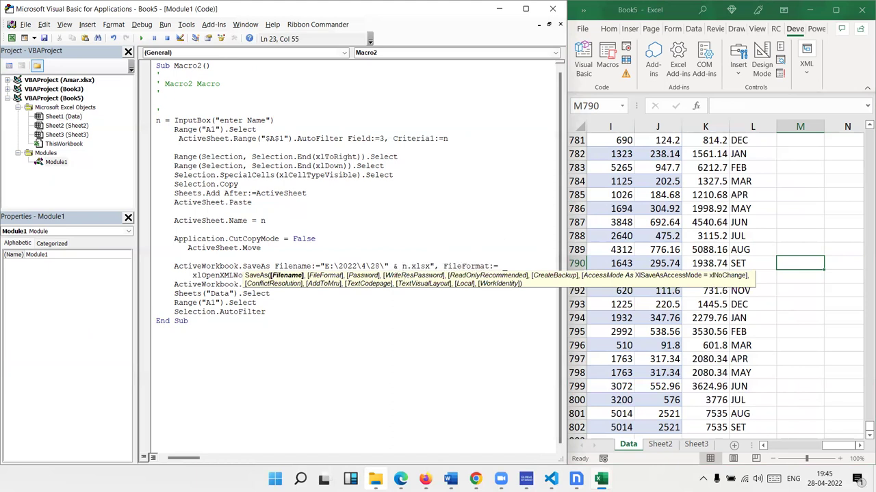
text( & )
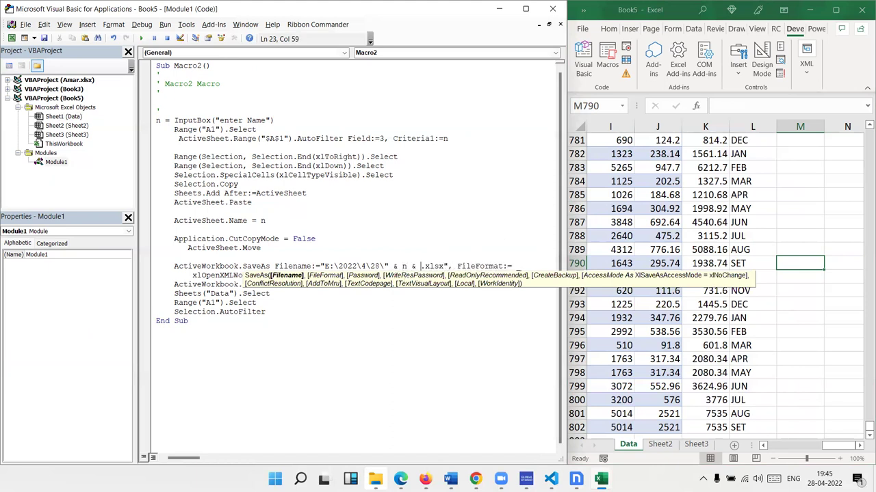
text(")
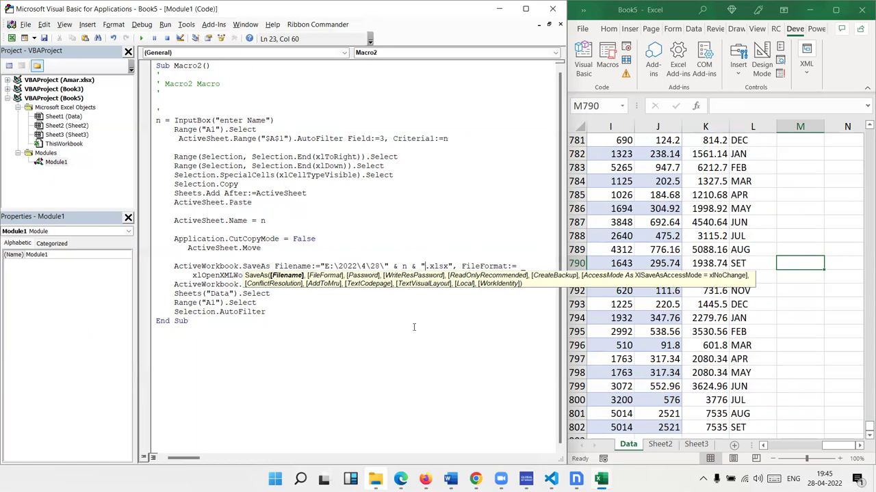
click(413, 327)
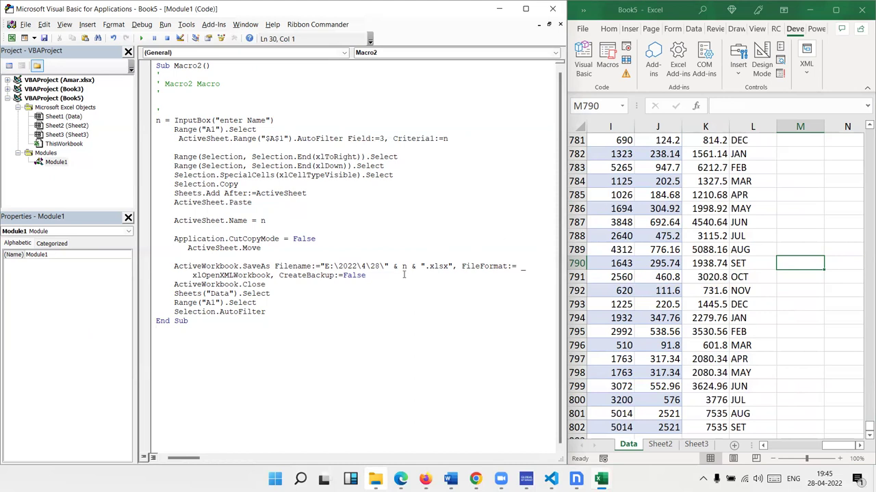
click(316, 303)
Run Macro2 from the Macros list and enter a name at its prompt.
click(697, 221)
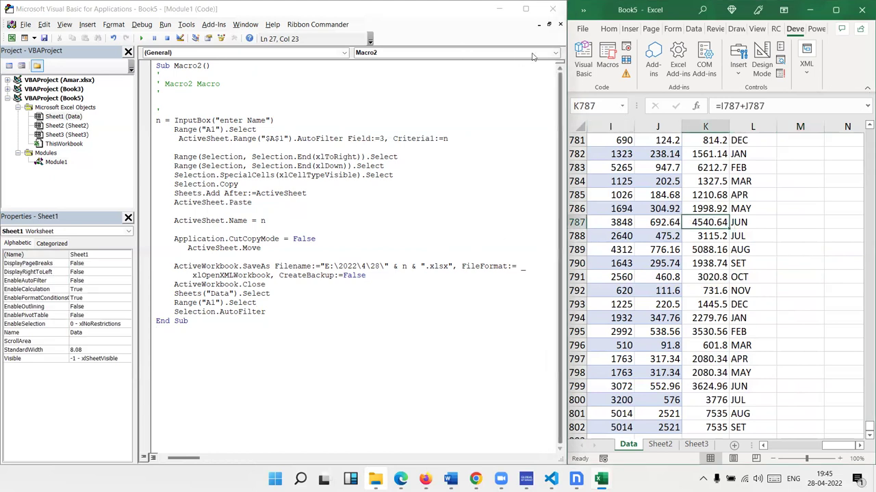
click(609, 58)
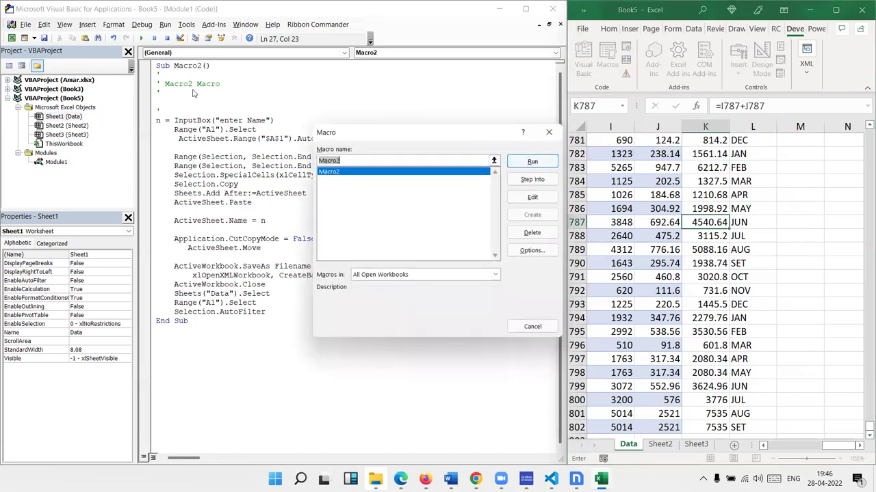
click(526, 162)
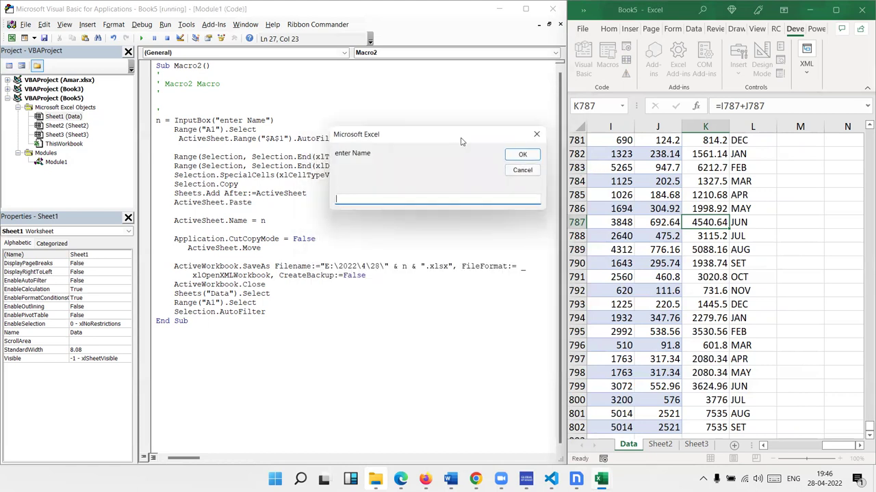
drag(461, 141, 633, 167)
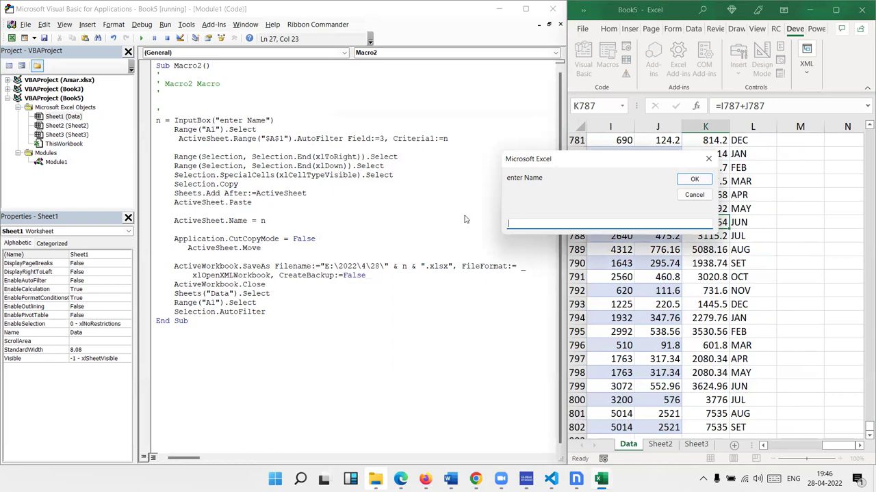
text(Puja)
click(701, 181)
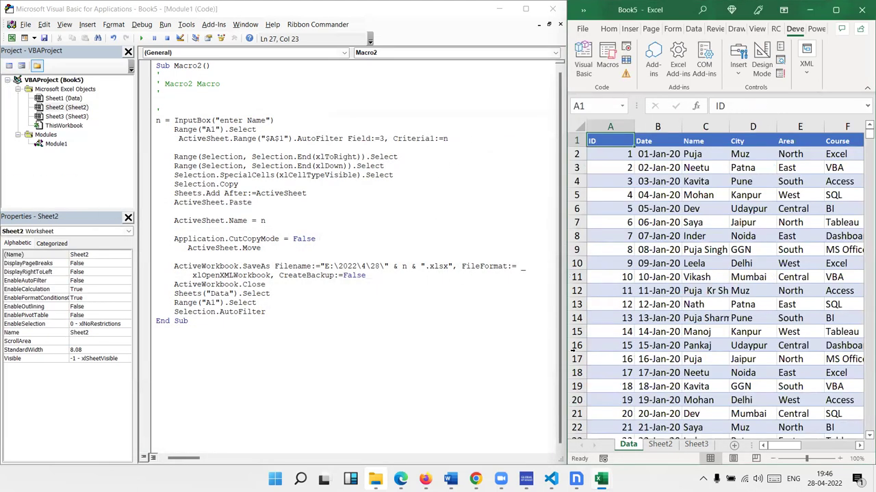
Check folder E:\2022\4\28 for the newly saved 13 KB workbook, then close Explorer.
mouse_move(369, 473)
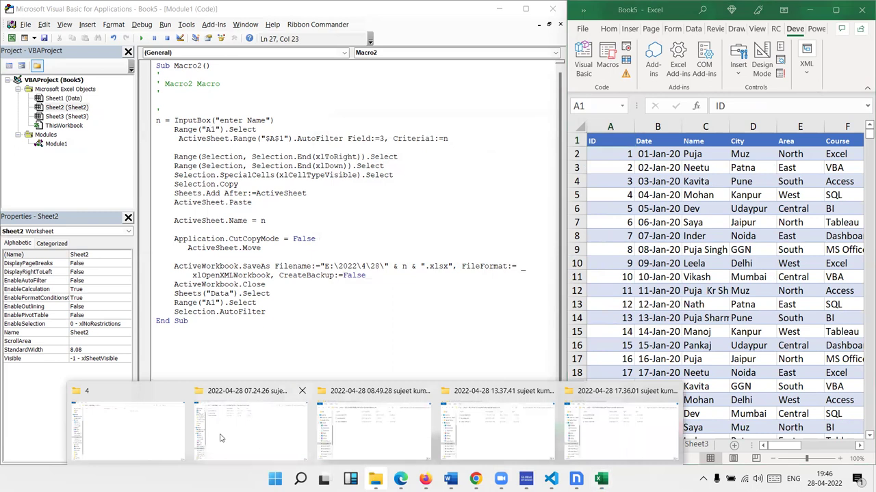
click(169, 420)
click(144, 88)
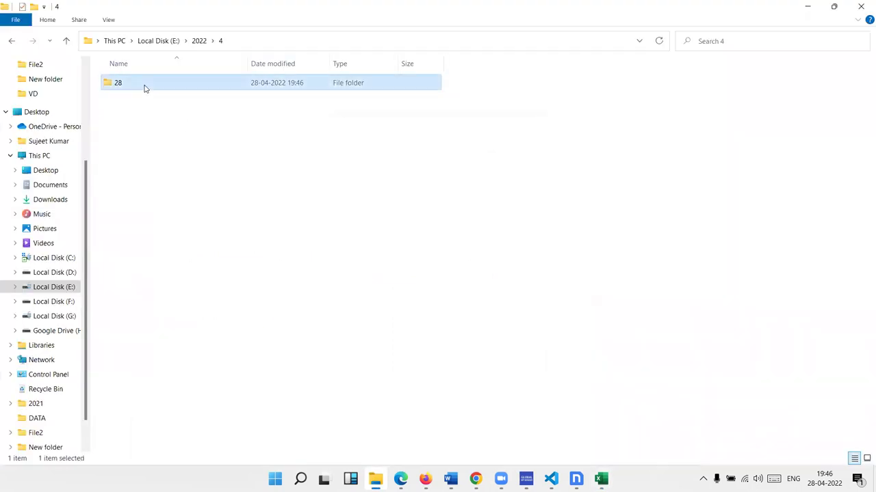
double_click(144, 88)
click(140, 122)
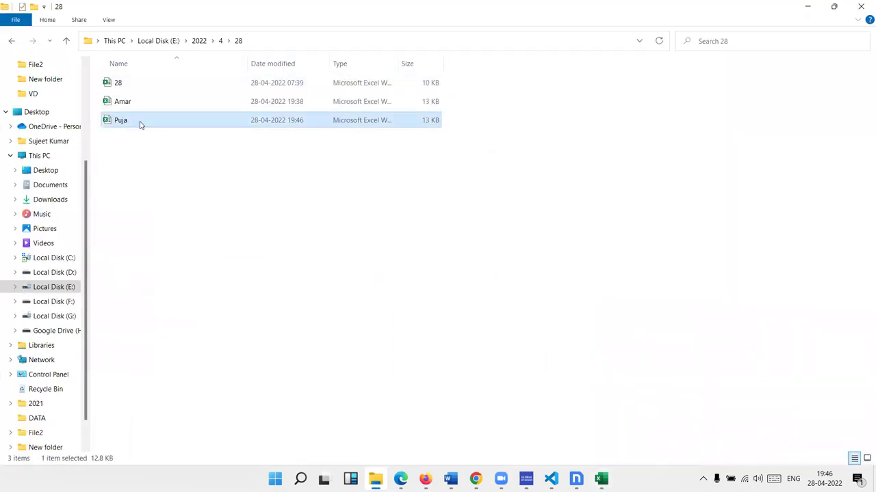
click(860, 8)
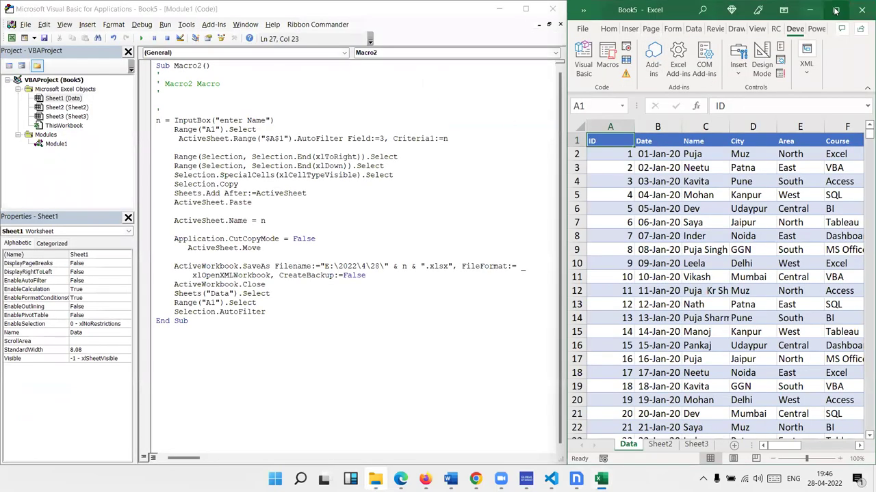
Give Macro2 the keyboard shortcut Ctrl+Shift+W and close the Macro dialog.
click(835, 10)
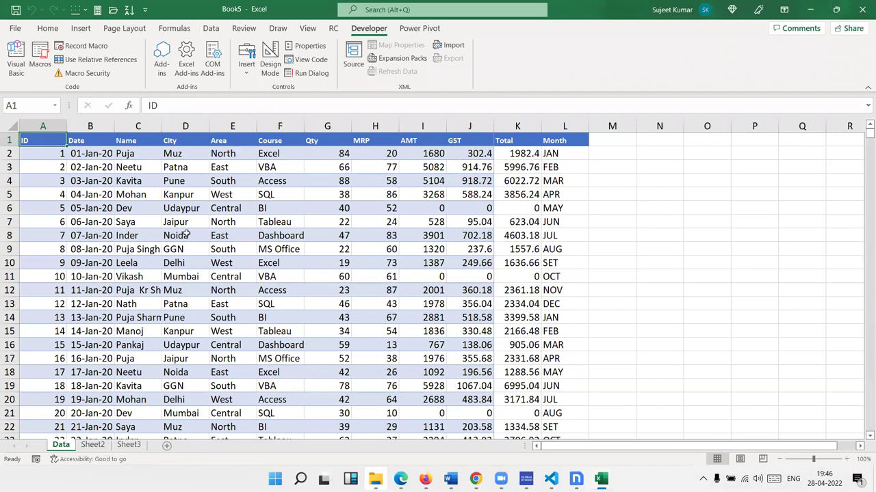
click(186, 234)
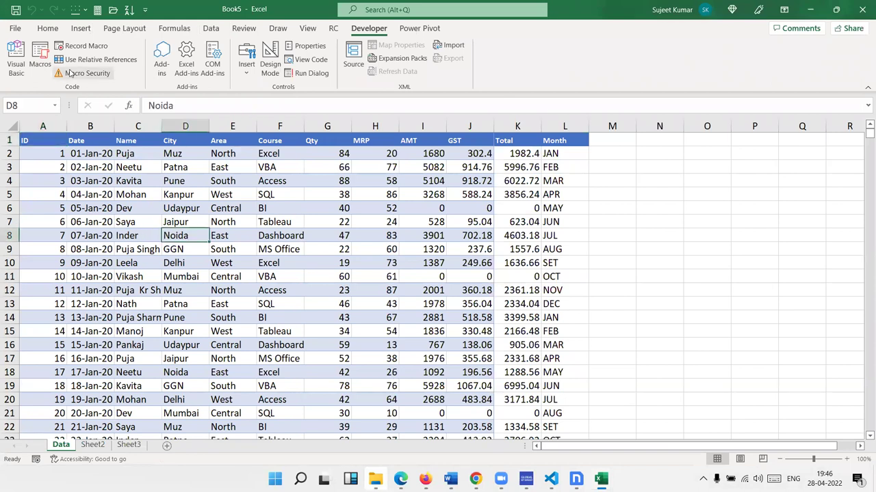
click(49, 65)
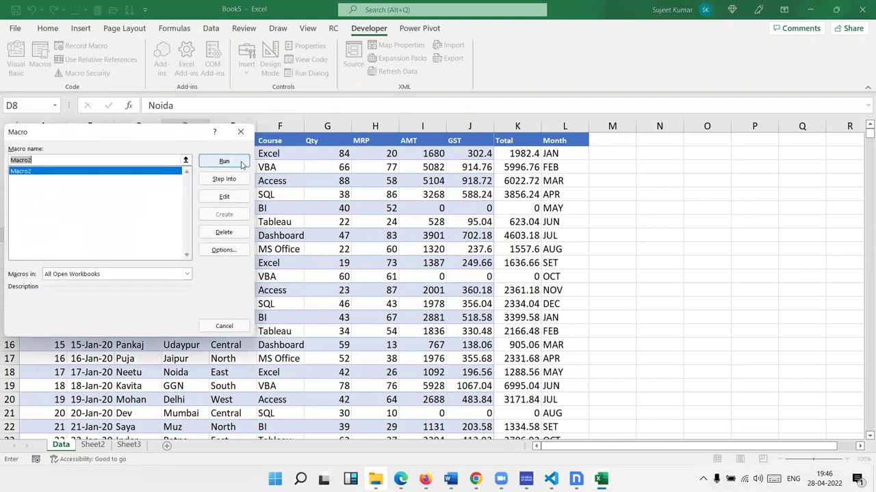
click(224, 250)
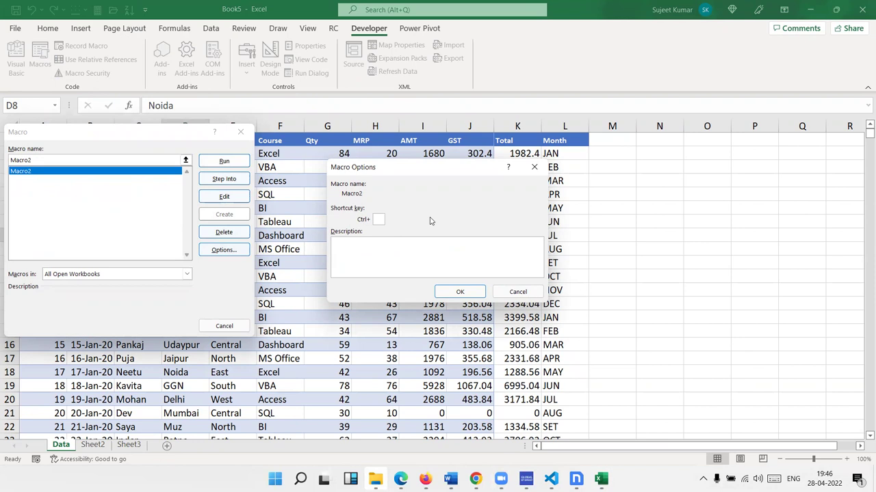
text(W)
click(460, 295)
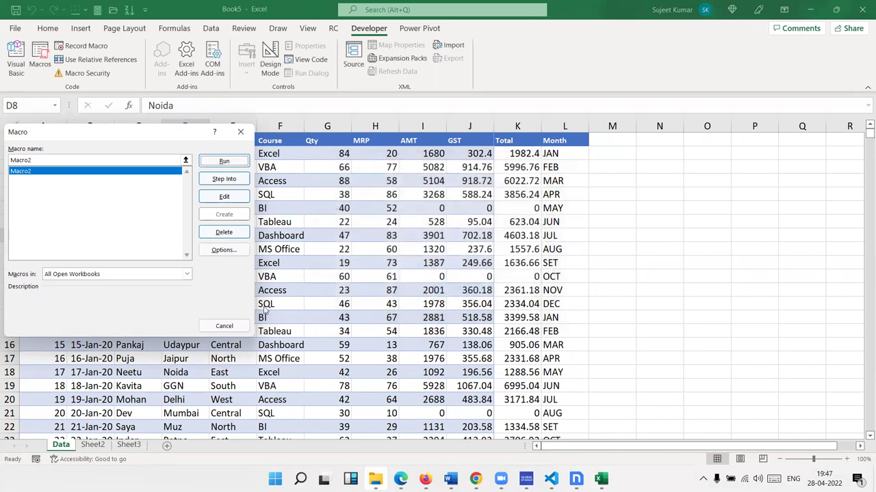
click(233, 327)
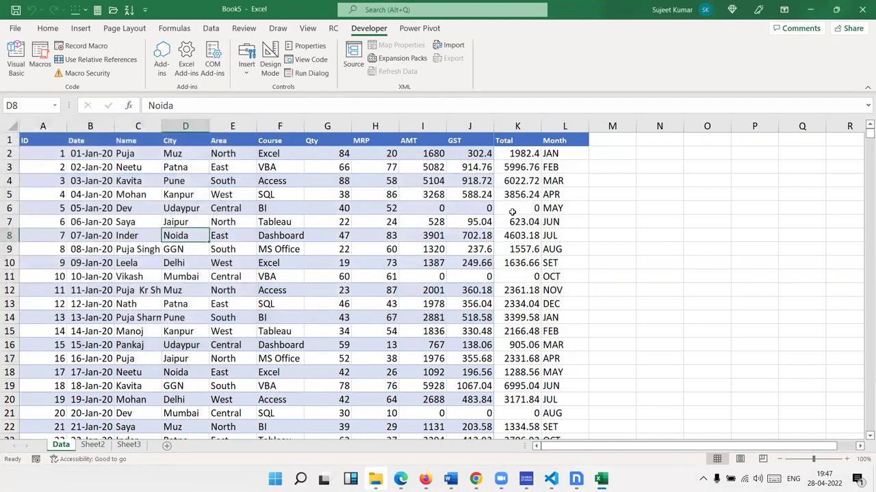
Draw a form button over M2:N4, assign it Macro2, and caption it 'Run'.
click(244, 74)
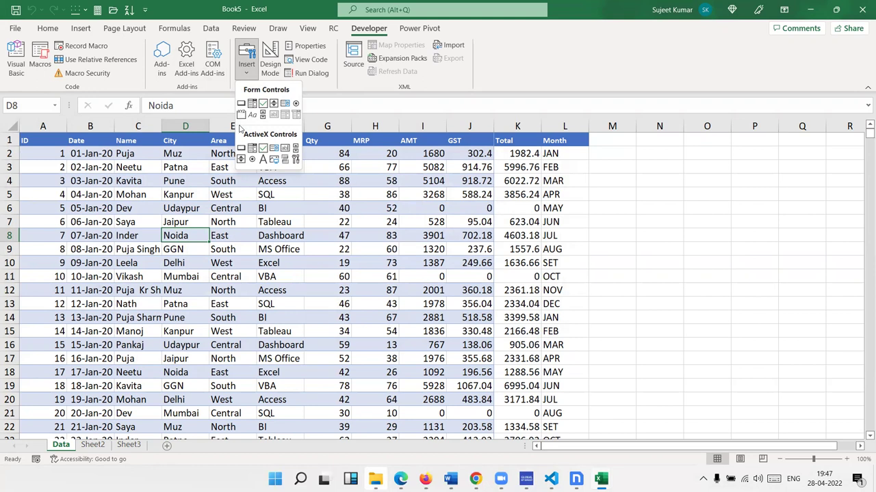
click(241, 104)
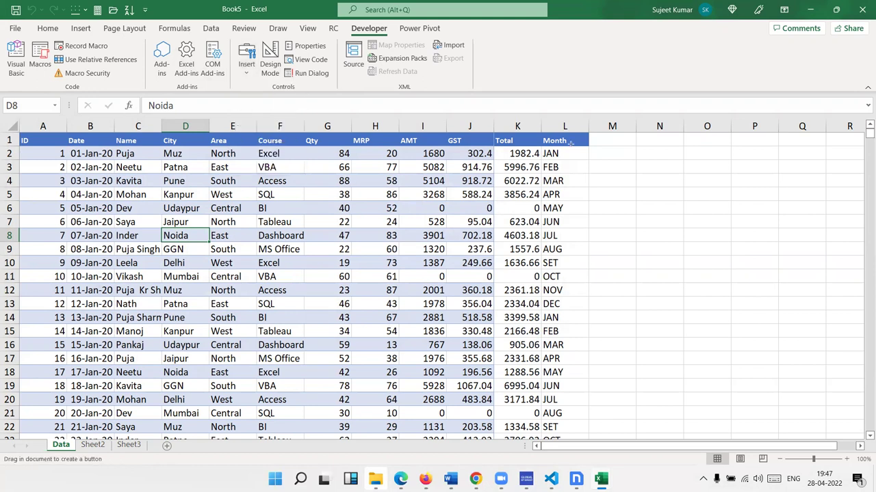
drag(617, 151, 694, 179)
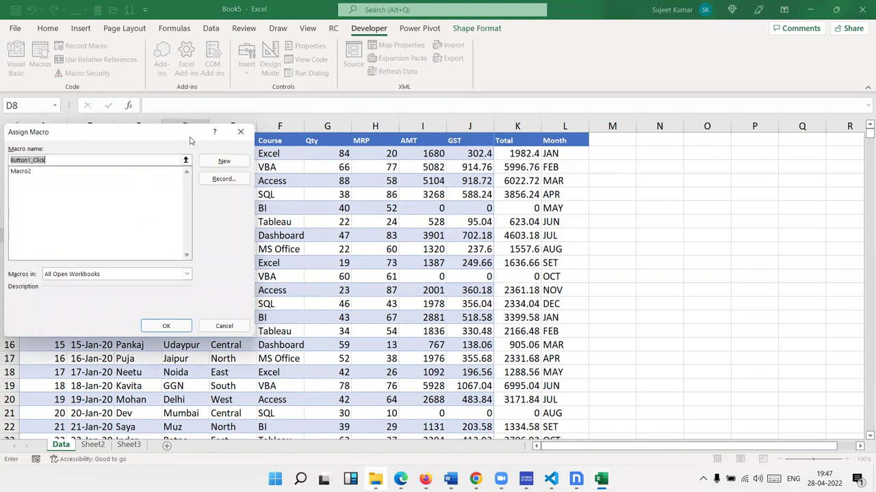
drag(185, 135, 460, 140)
click(346, 166)
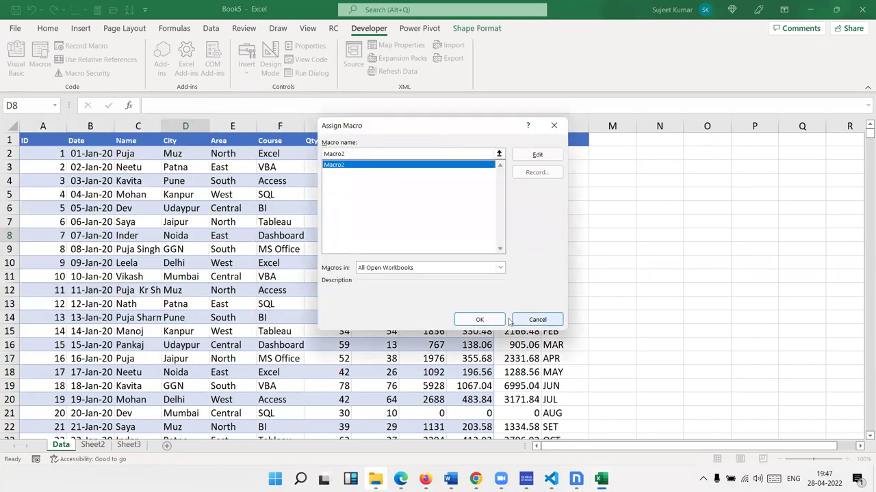
click(479, 319)
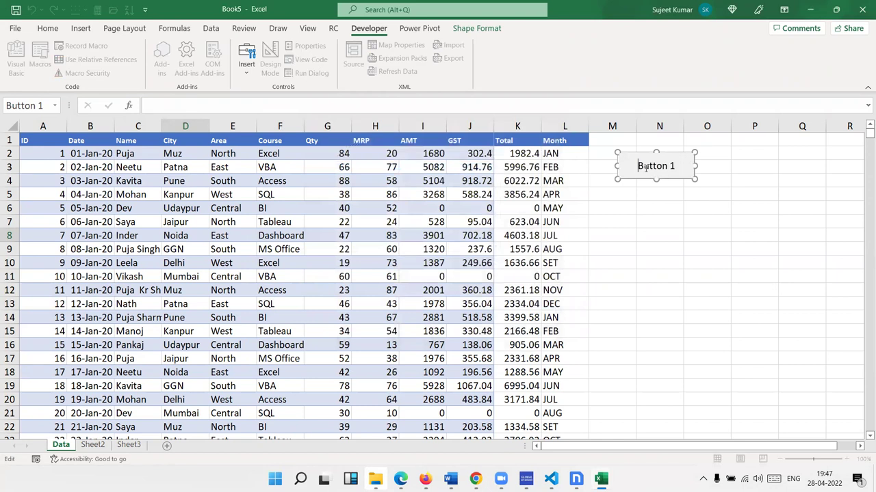
key(Delete)
key(Delete)
key(Delete)
key(Delete)
text(Run)
click(621, 202)
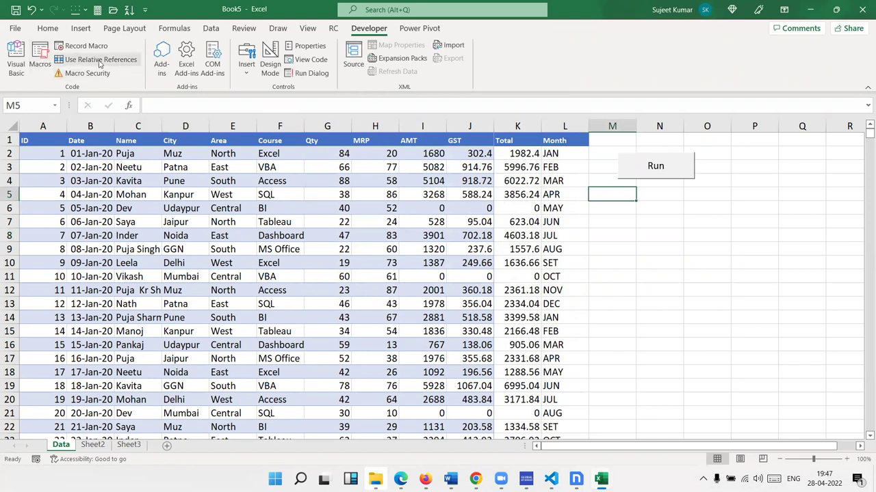
Draw a yellow rounded rectangle below the Run button reading 'Get Data'.
click(82, 29)
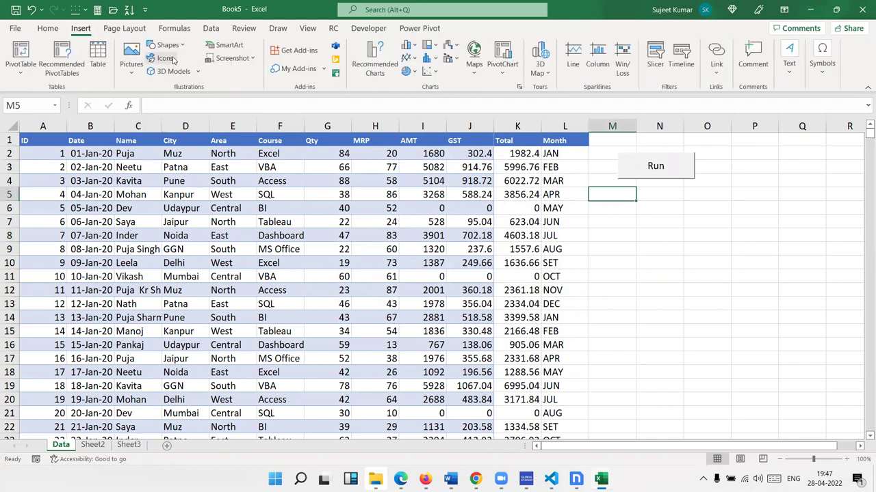
click(167, 45)
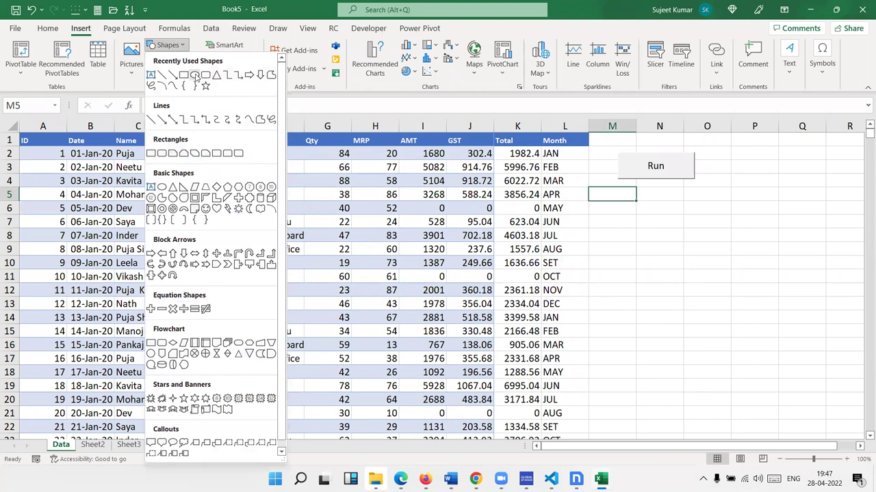
click(205, 74)
drag(626, 208, 697, 235)
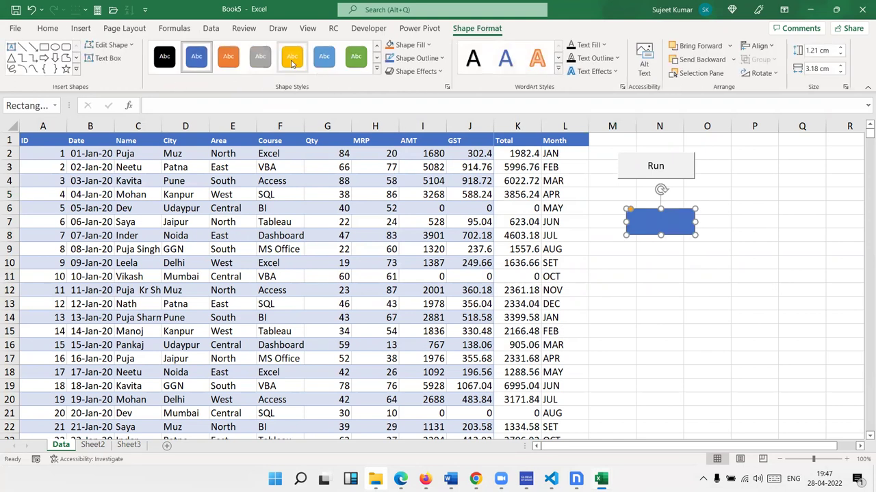
click(292, 58)
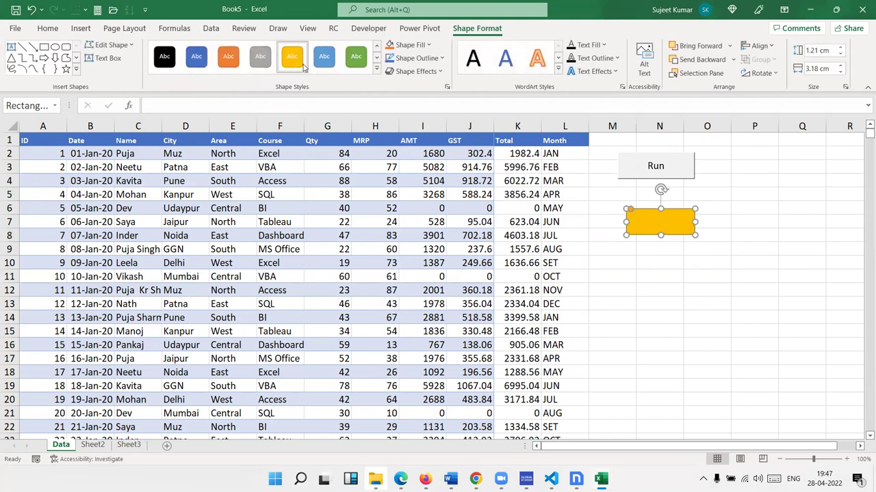
text(Get)
text( Data)
click(672, 270)
Centre the Get Data text horizontally and vertically and enlarge its font twice.
click(641, 227)
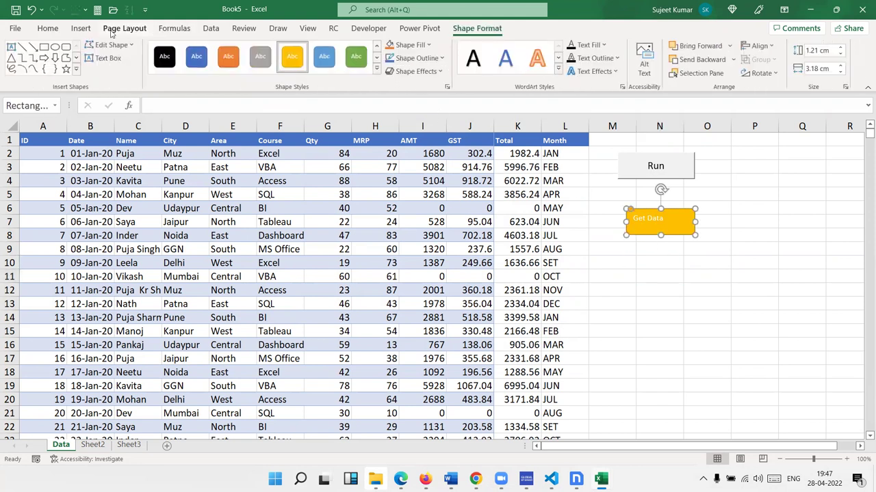
click(49, 29)
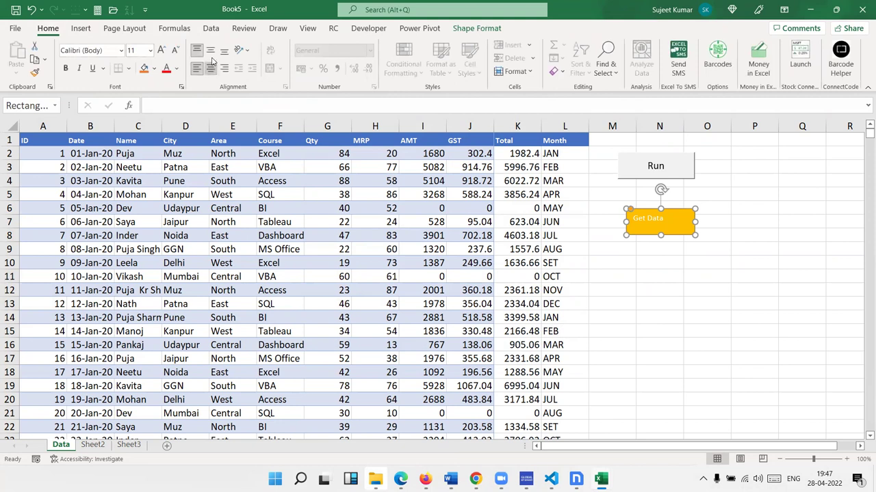
click(211, 68)
click(212, 52)
click(161, 50)
click(161, 50)
click(161, 50)
click(161, 51)
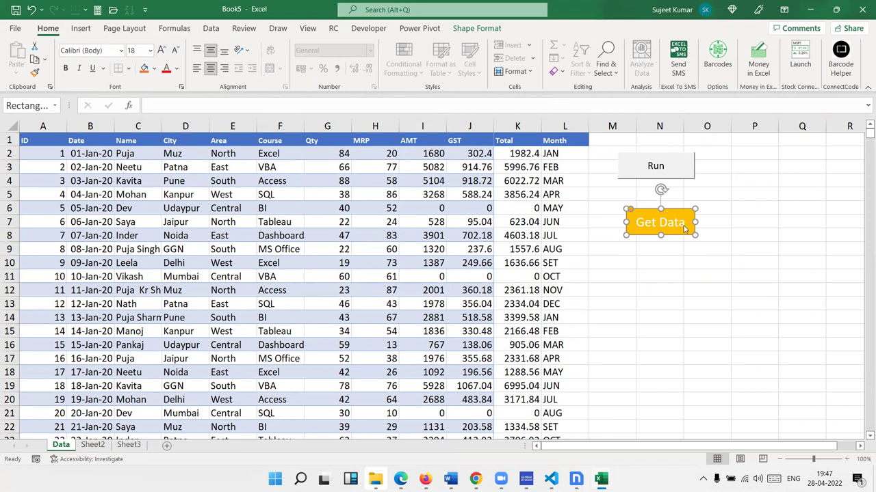
Assign Macro2 to the Get Data shape.
right_click(683, 225)
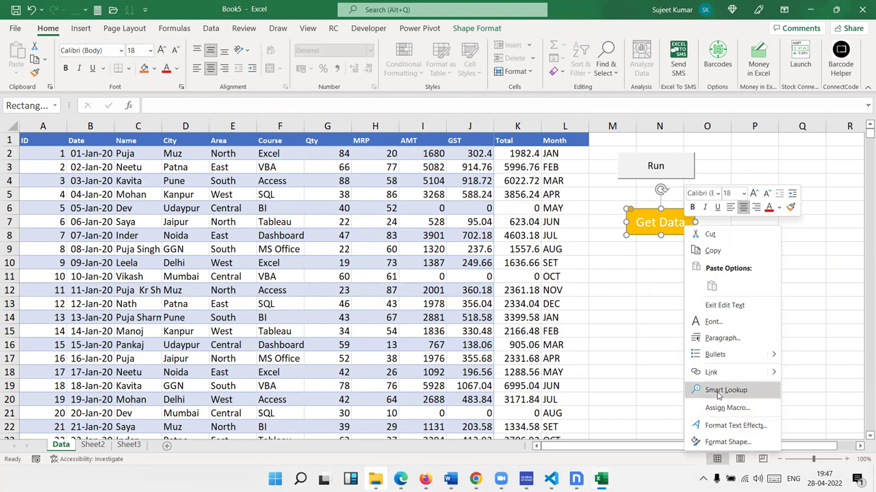
click(706, 408)
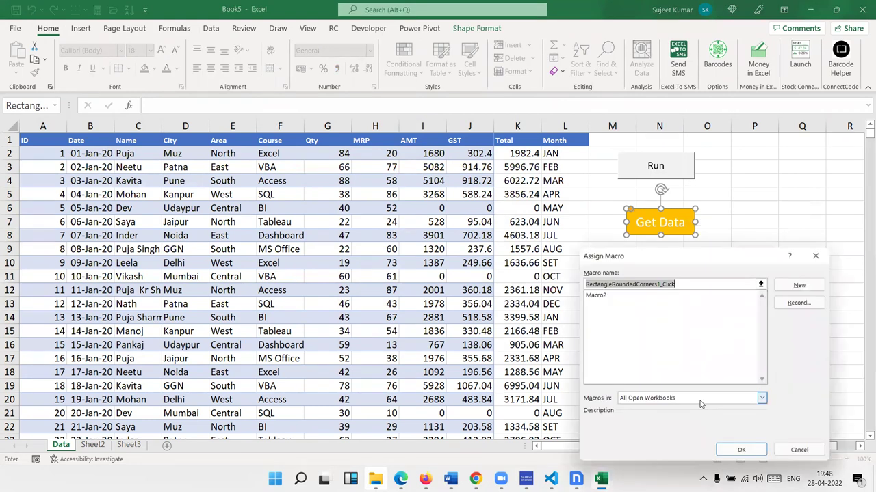
click(605, 295)
click(741, 450)
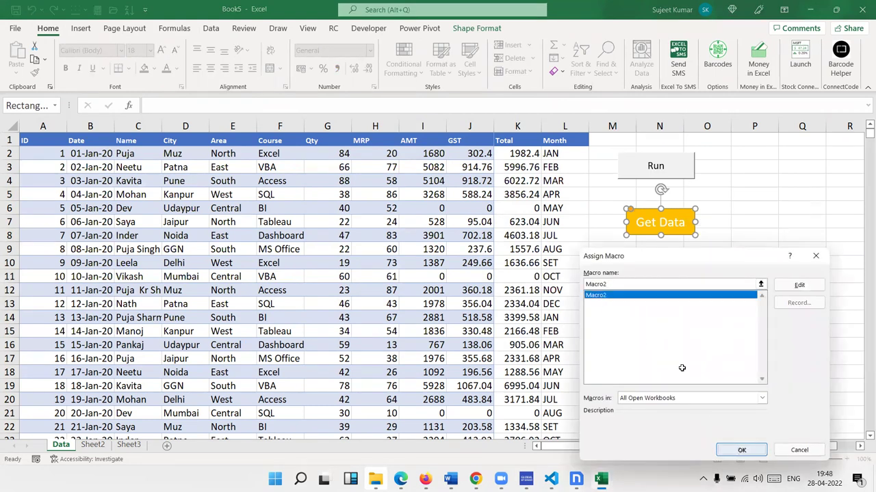
click(667, 331)
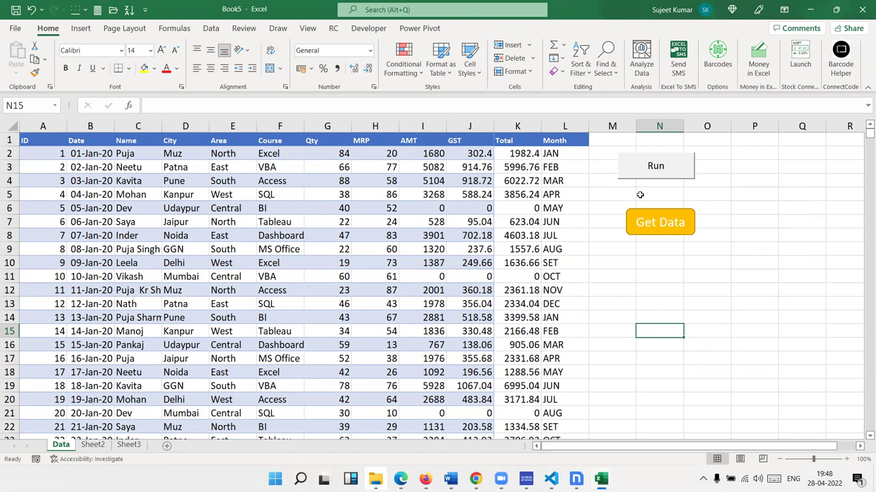
mouse_move(425, 479)
mouse_move(601, 479)
click(664, 419)
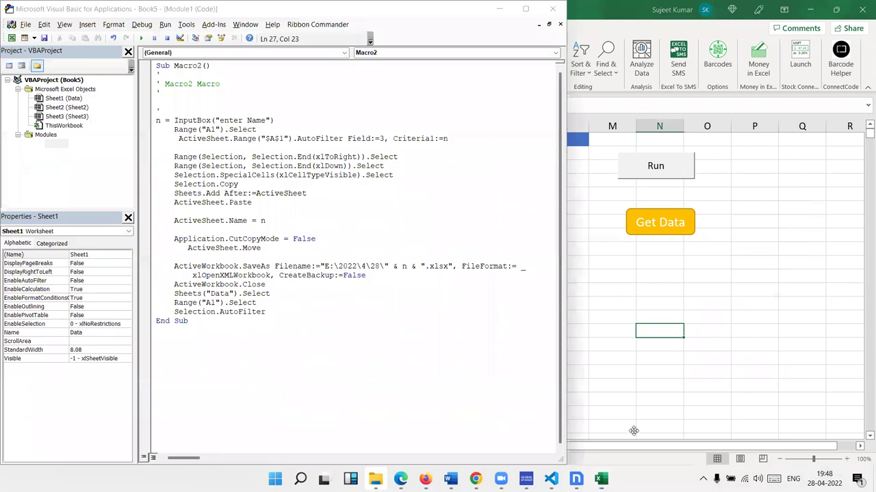
mouse_move(305, 312)
mouse_down()
mouse_move(169, 121)
mouse_move(156, 121)
mouse_up()
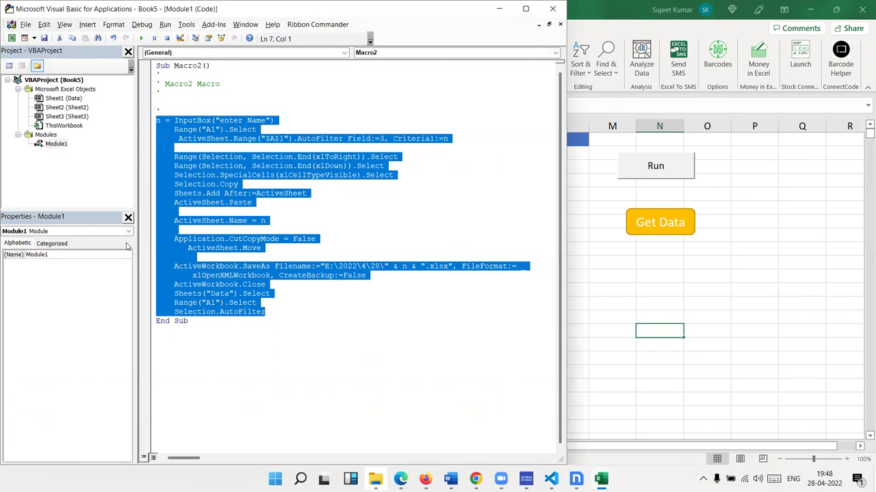
click(238, 341)
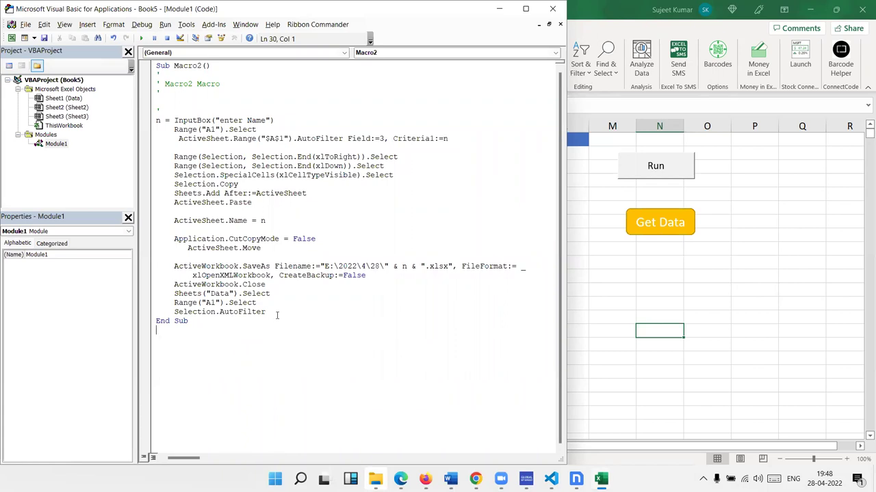
drag(266, 311, 165, 112)
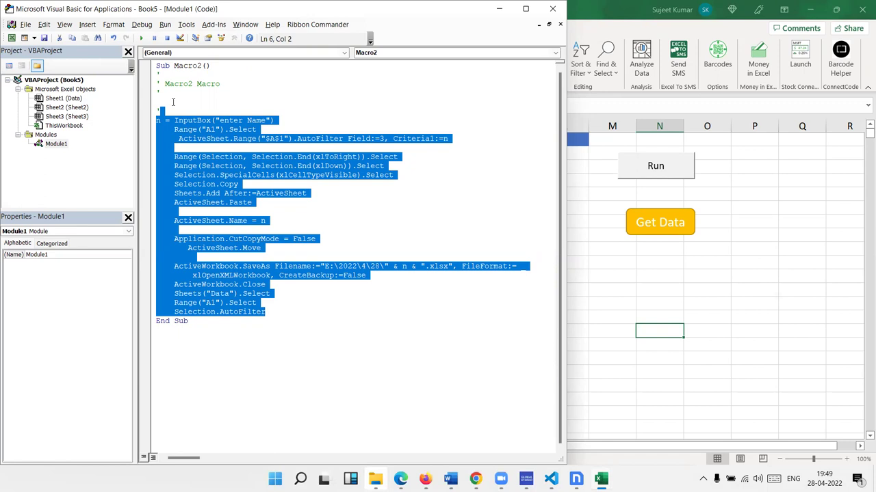
double_click(278, 139)
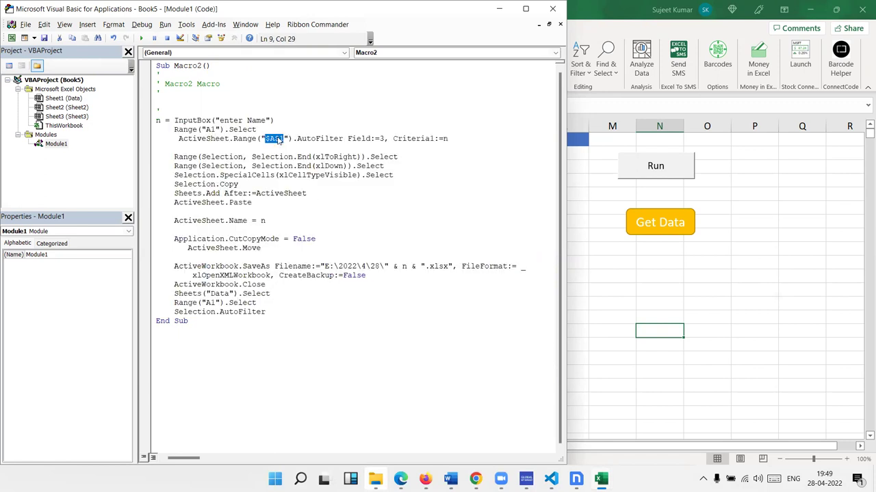
double_click(214, 223)
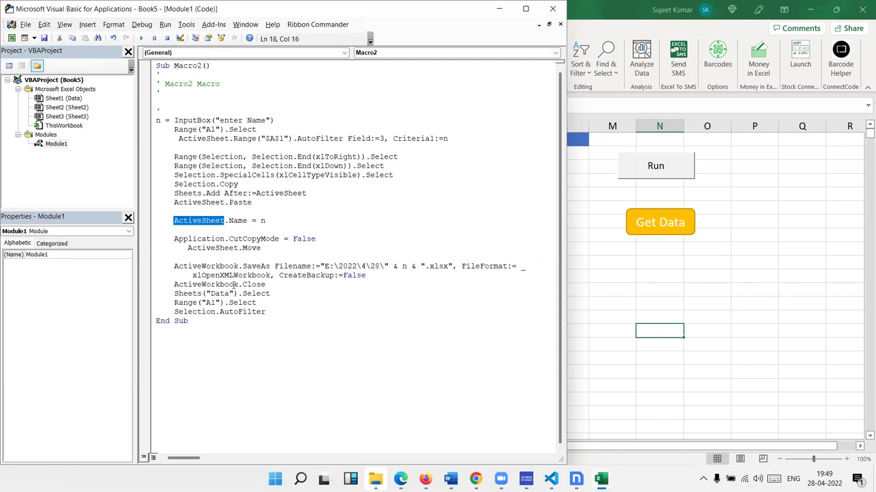
double_click(403, 266)
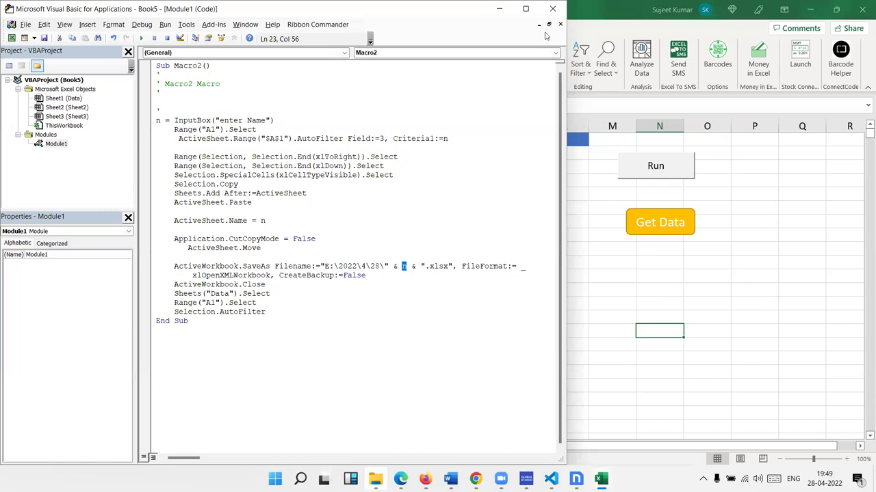
click(549, 9)
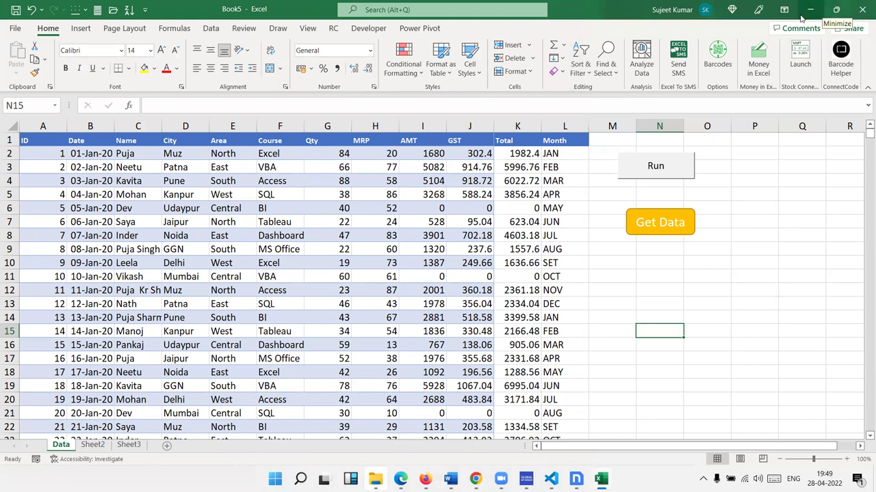
Minimize the Book5 Excel window.
click(801, 17)
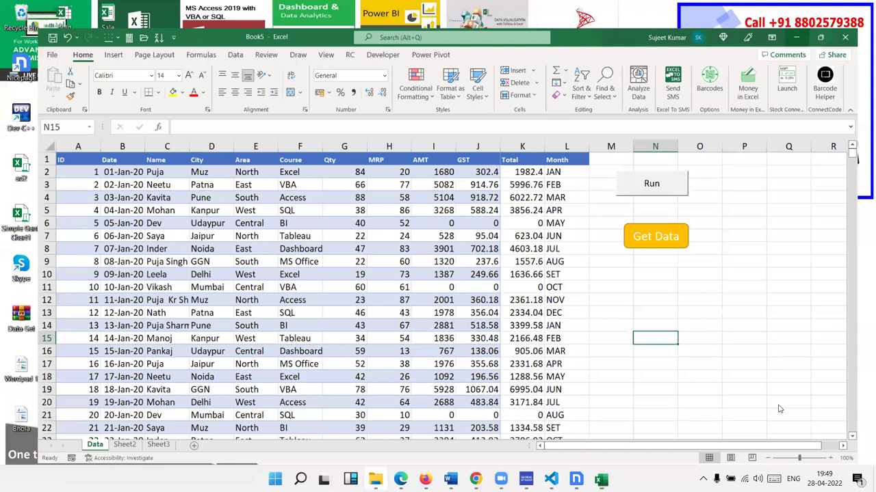